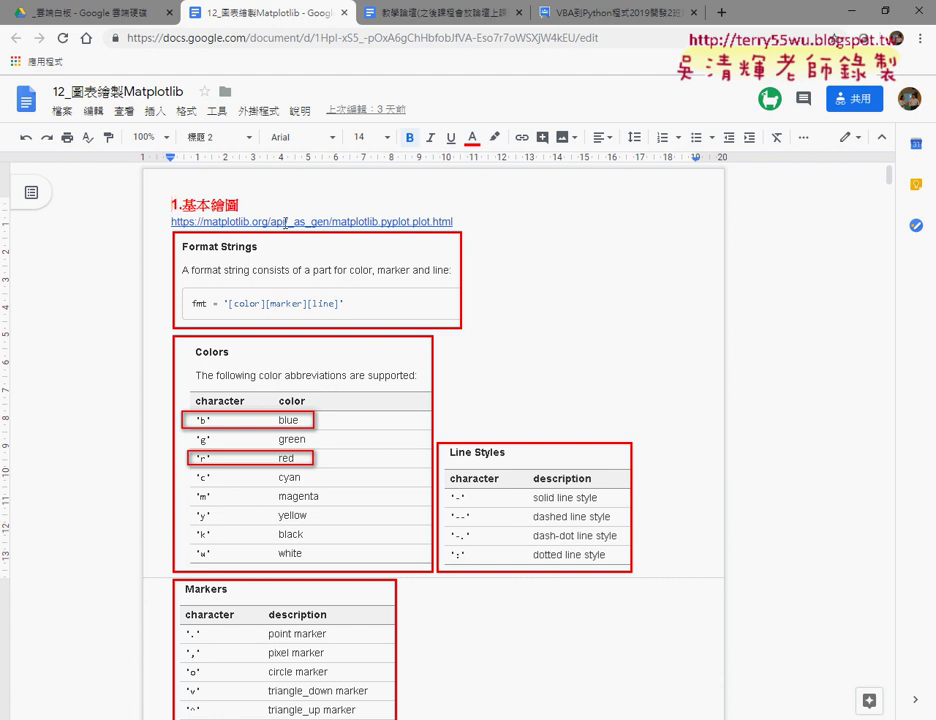
Open the matplotlib.pyplot.plot reference link under heading 1 in a new tab, then return to the lesson.
left_click(250, 222)
left_click(273, 248)
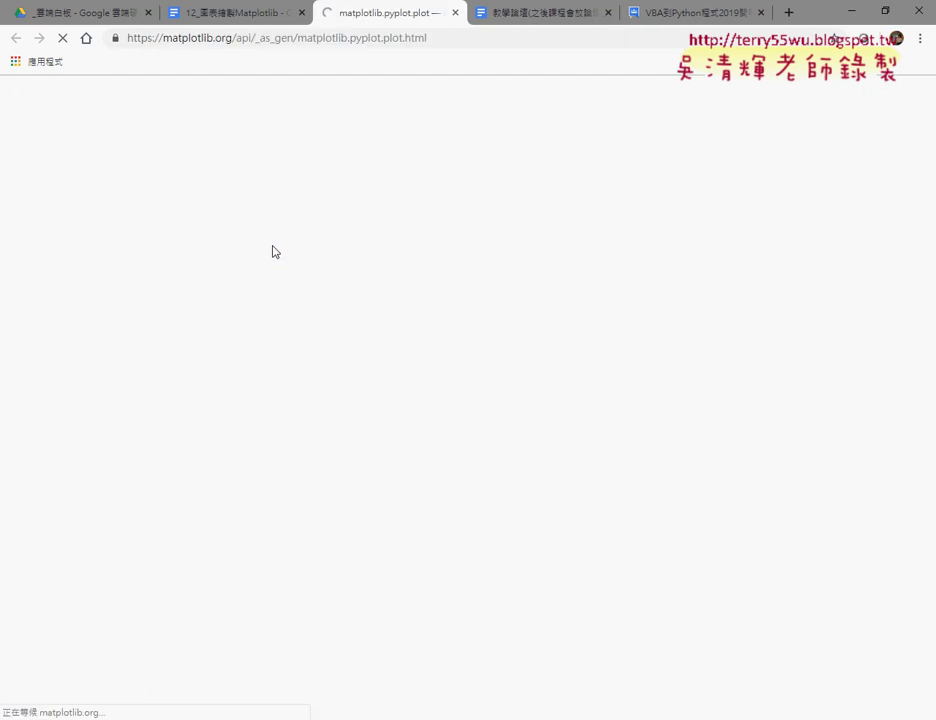
left_click(219, 14)
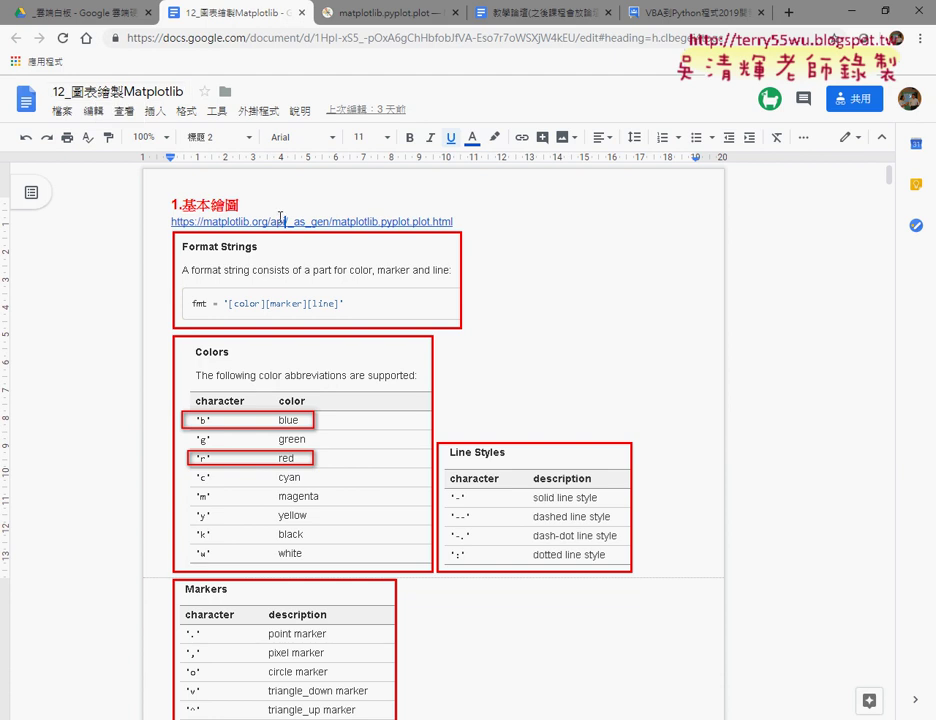
Read the pyplot.plot reference from format strings and parameters down to the 'Examples using matplotlib.pyplot.plot' gallery.
left_click(360, 14)
scroll(450, 270, "down", 1)
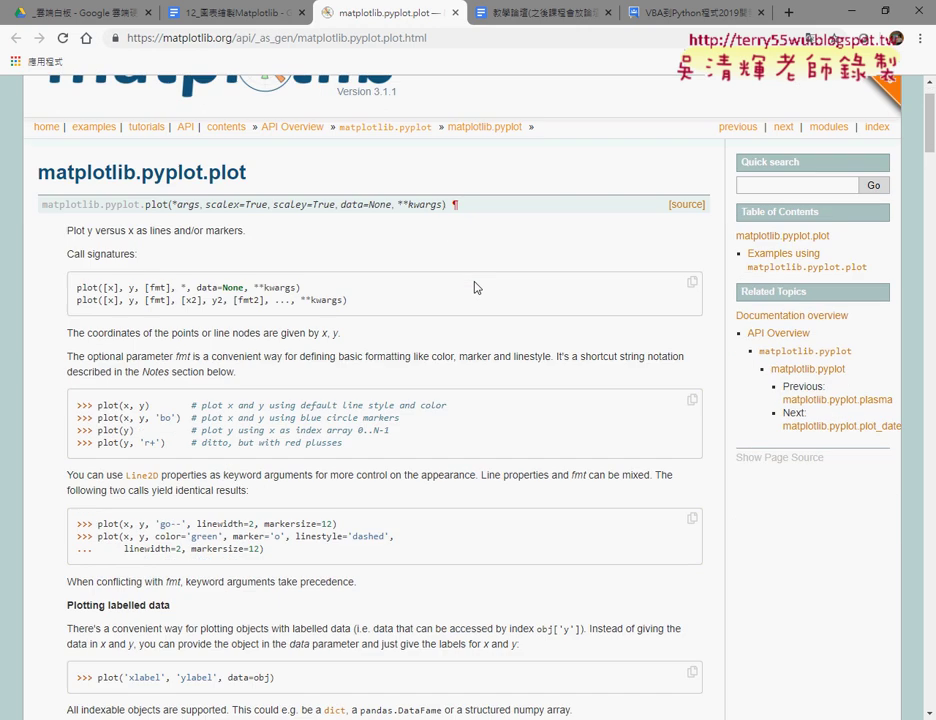
scroll(475, 287, "down", 2)
scroll(437, 263, "down", 1)
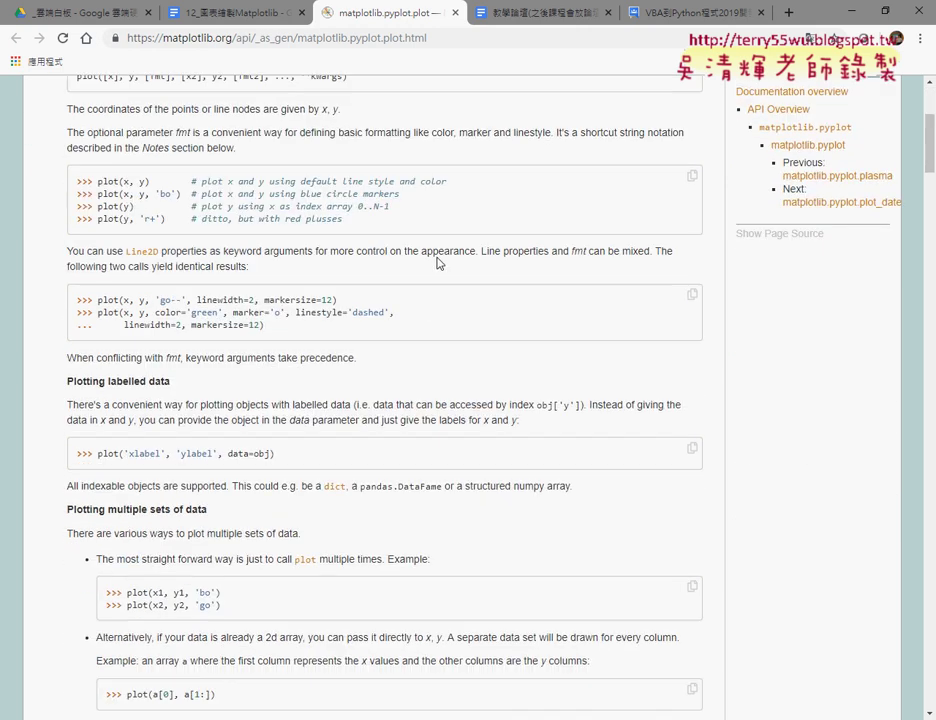
scroll(534, 286, "down", 3)
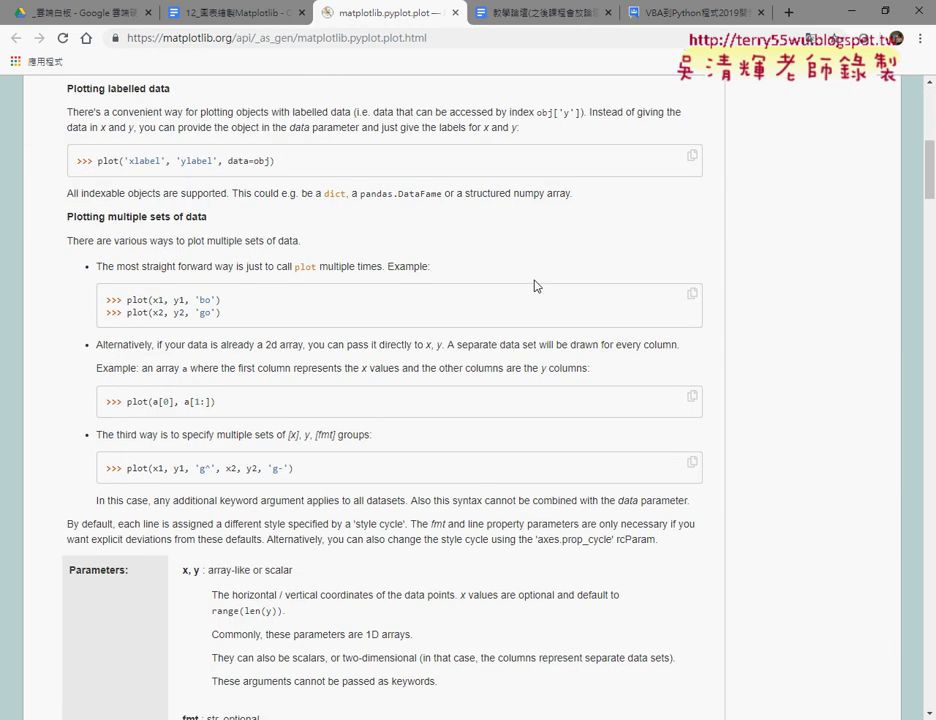
scroll(534, 286, "down", 1)
scroll(534, 286, "down", 3)
scroll(534, 286, "down", 1)
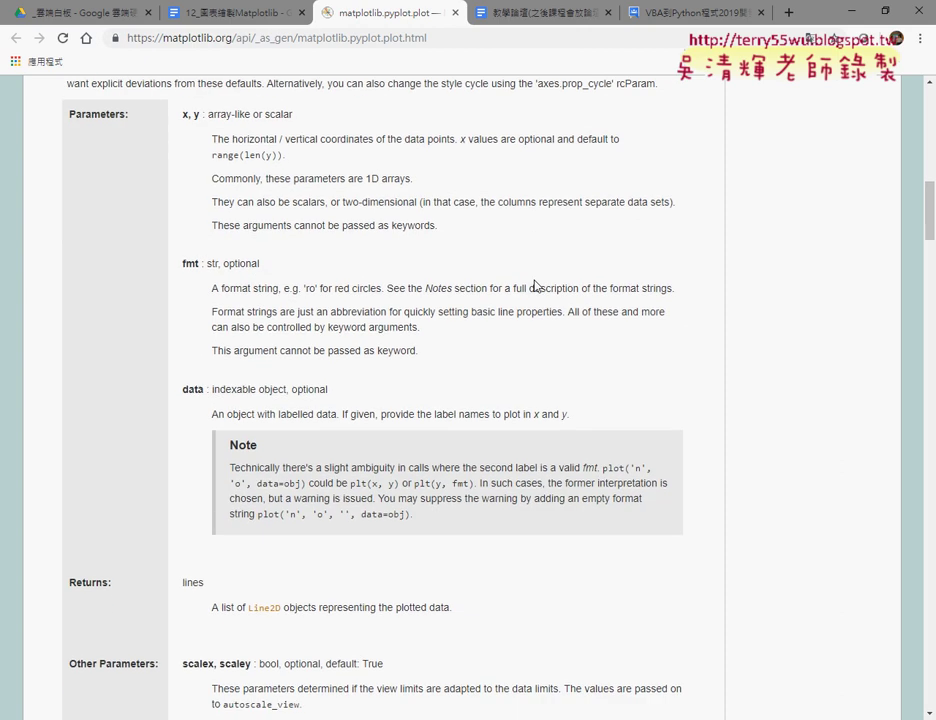
scroll(536, 286, "down", 1)
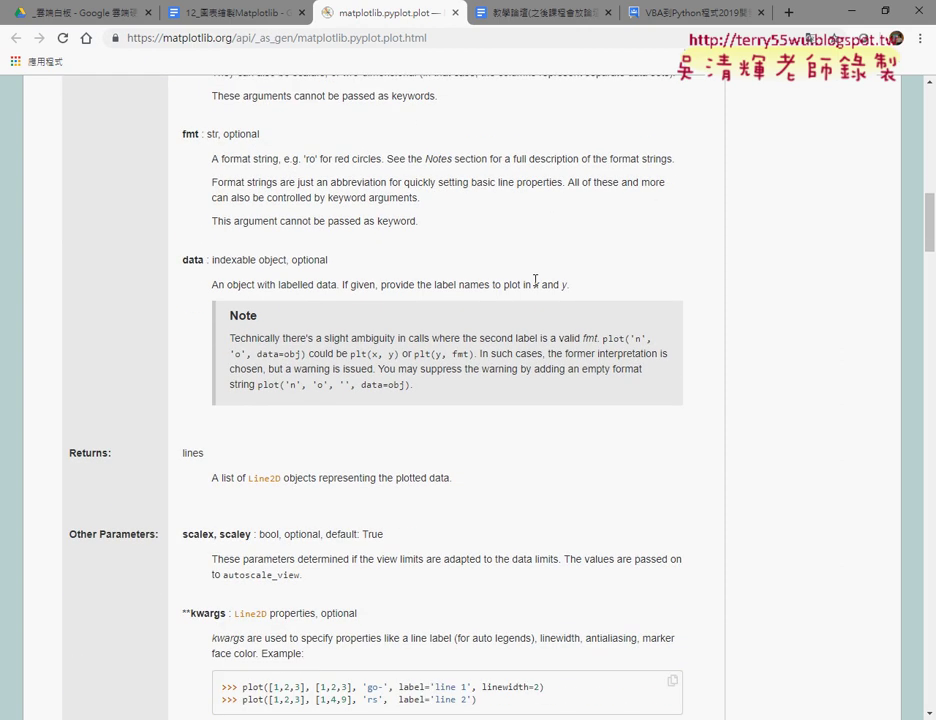
scroll(535, 281, "up", 3)
scroll(535, 281, "up", 7)
scroll(536, 286, "up", 1)
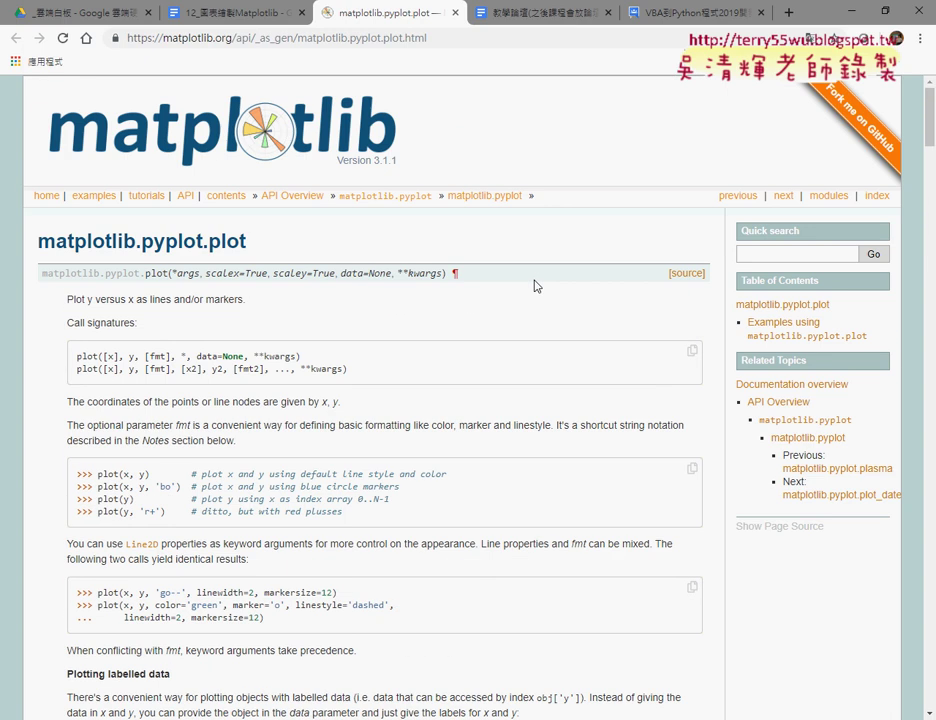
scroll(546, 328, "down", 3)
scroll(546, 328, "down", 8)
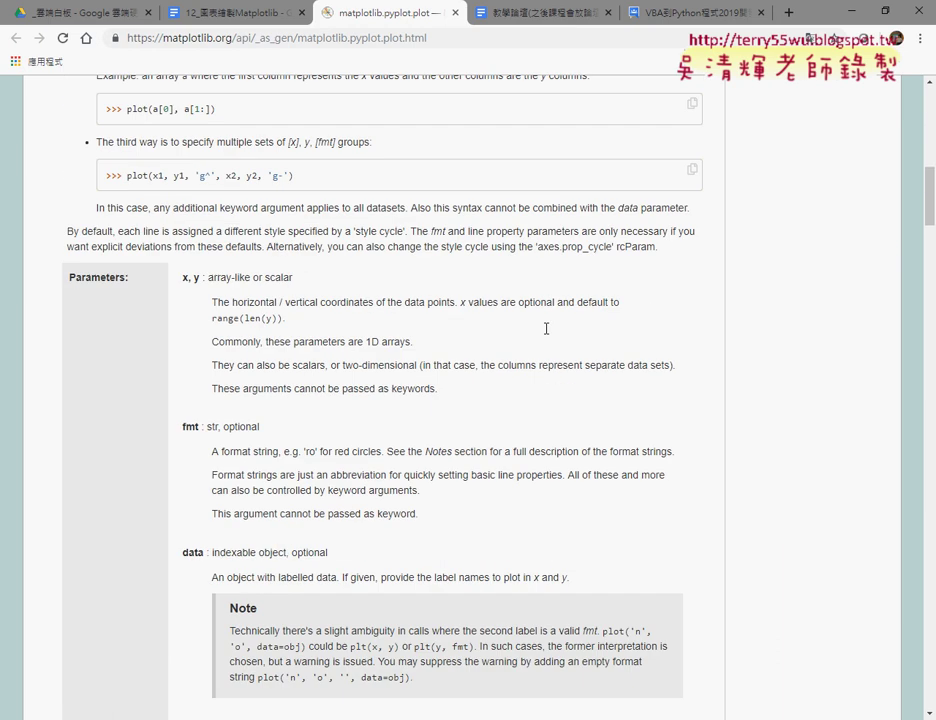
scroll(546, 328, "down", 8)
scroll(546, 328, "down", 4)
scroll(546, 328, "down", 10)
scroll(546, 328, "down", 8)
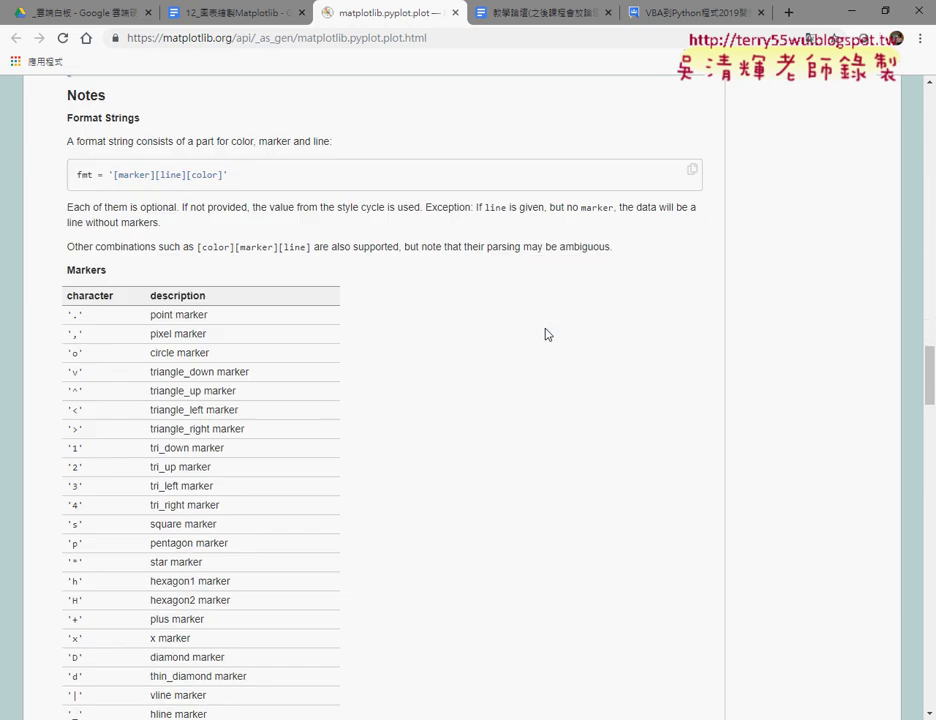
scroll(546, 328, "down", 8)
scroll(546, 328, "down", 12)
scroll(547, 334, "down", 2)
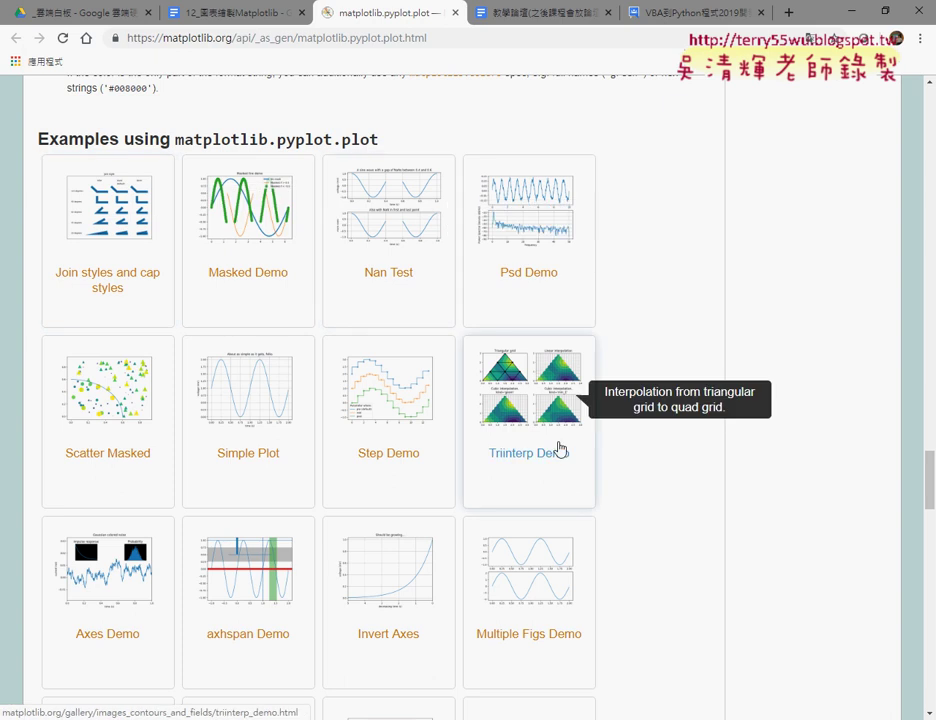
scroll(514, 445, "down", 2)
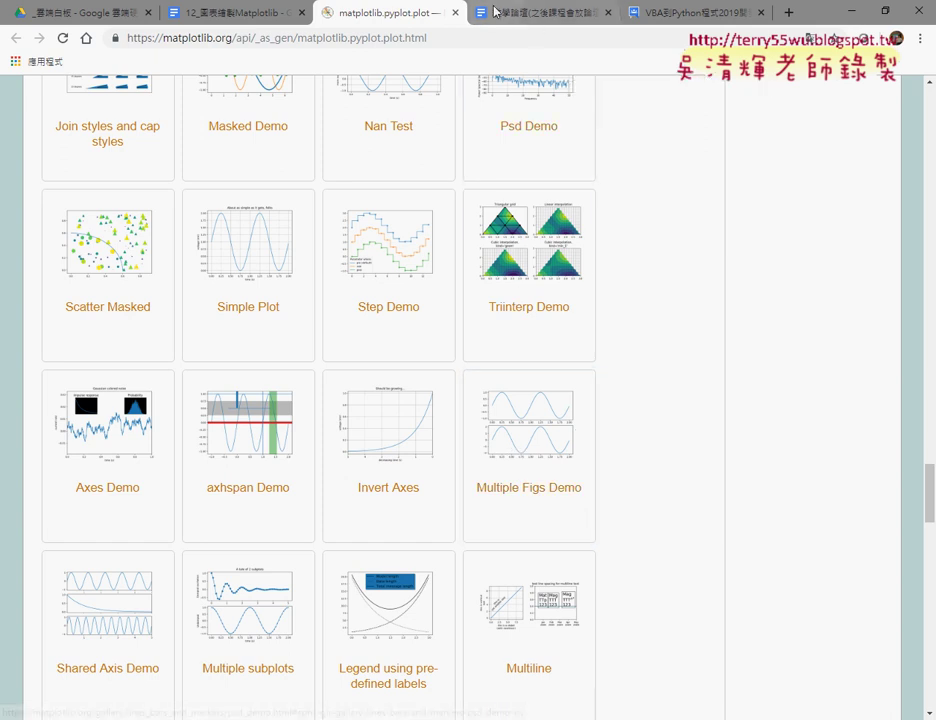
Close the matplotlib reference tab and scroll the lesson down to the first line chart.
left_click(455, 13)
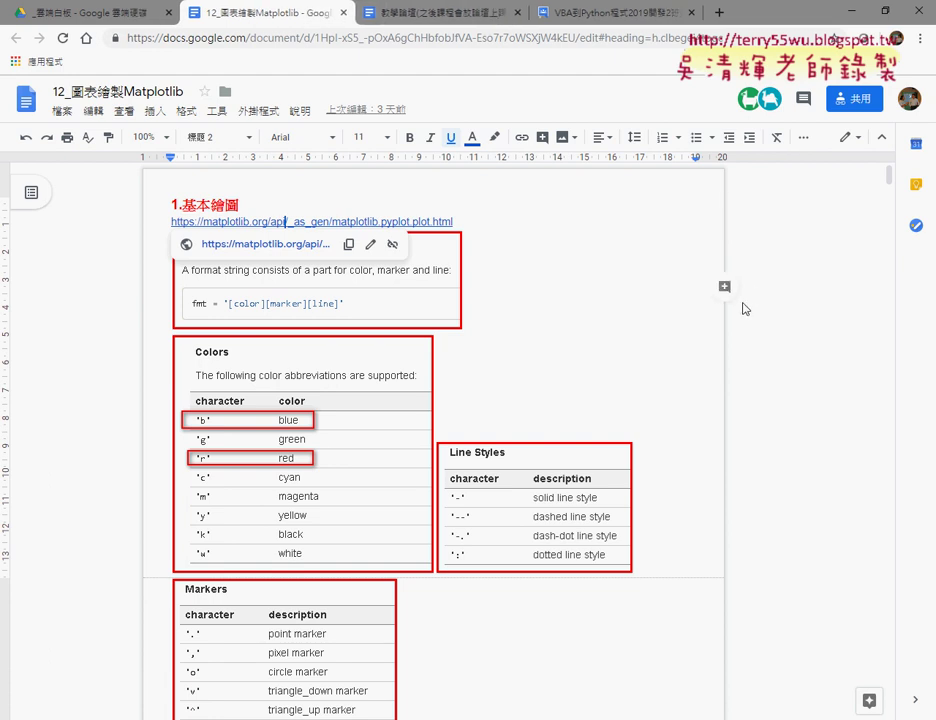
scroll(737, 315, "down", 6)
scroll(738, 317, "down", 4)
scroll(737, 316, "down", 5)
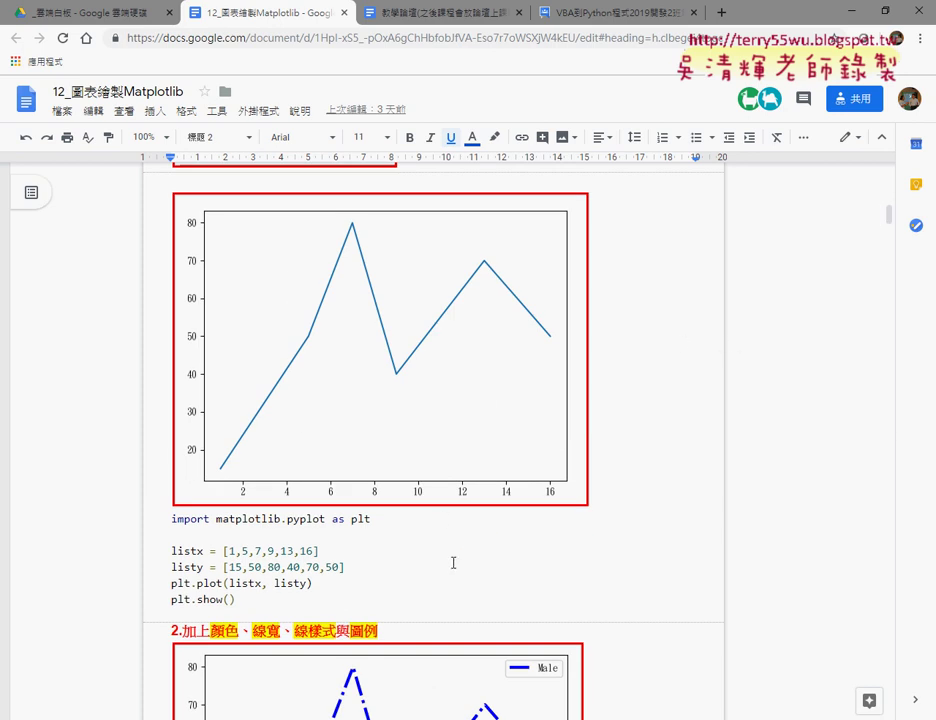
scroll(453, 563, "down", 3)
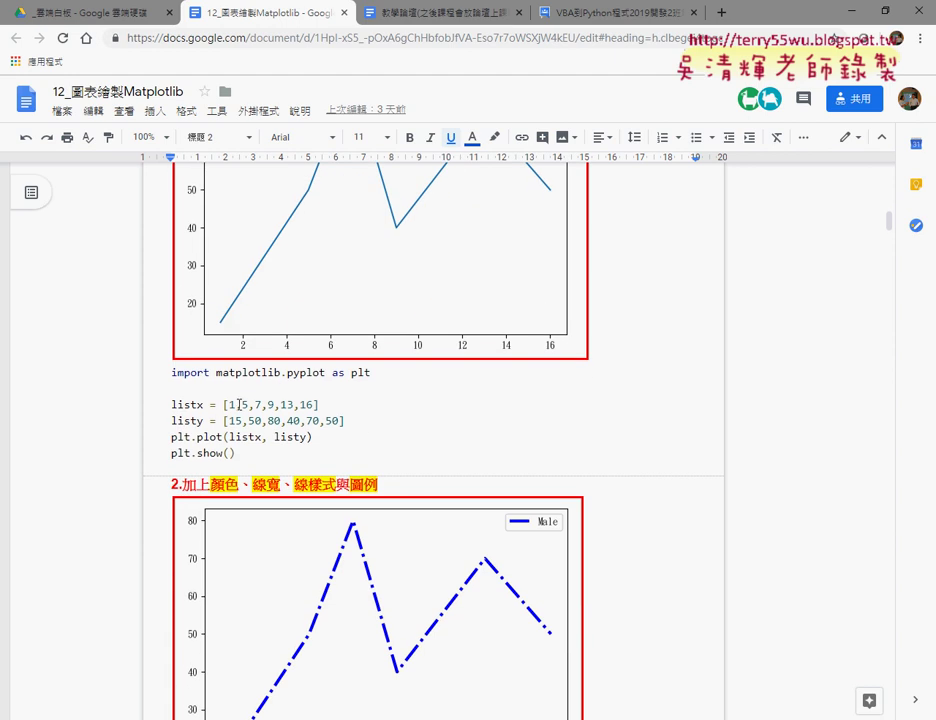
Highlight listx [1,5,7,9,13,16], listy [15,50,80,40,70,50] and the plt.plot(listx, listy) line.
left_click_drag(223, 404, 324, 403)
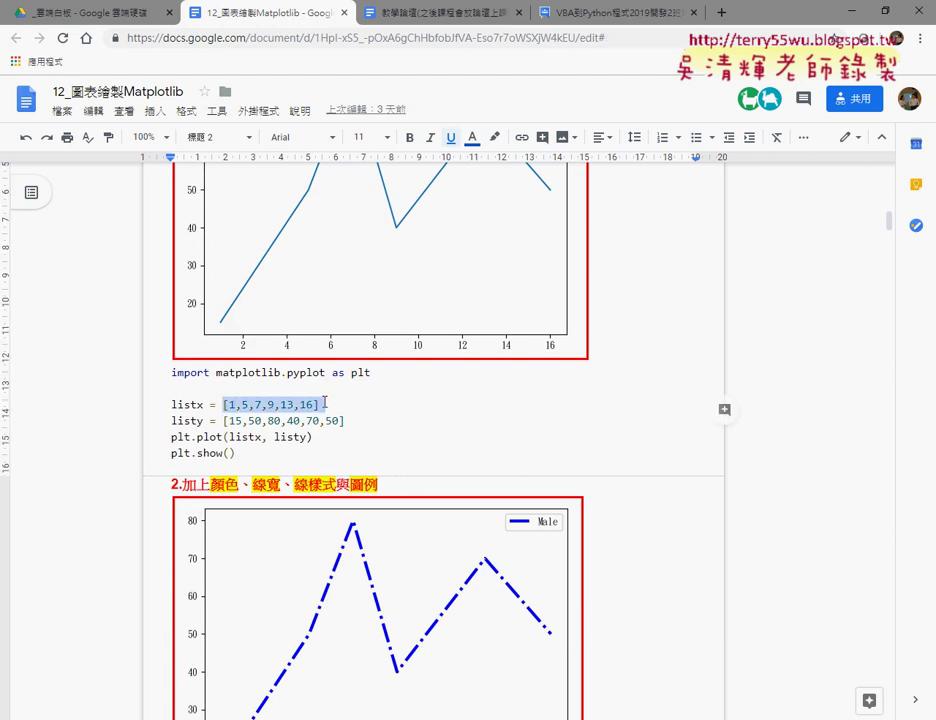
left_click_drag(223, 420, 350, 420)
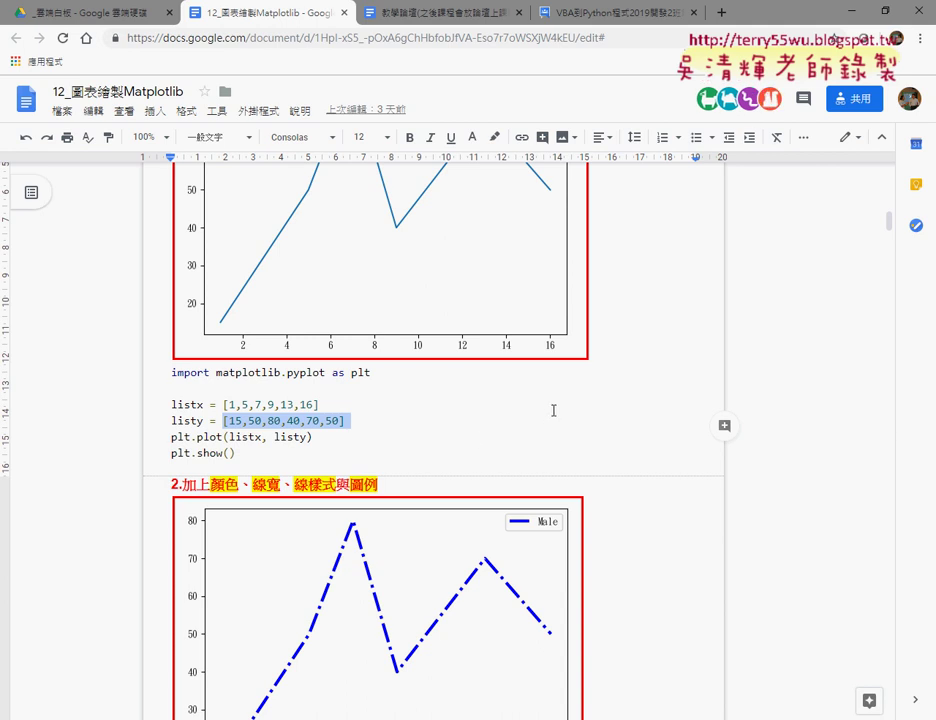
scroll(600, 415, "up", 3)
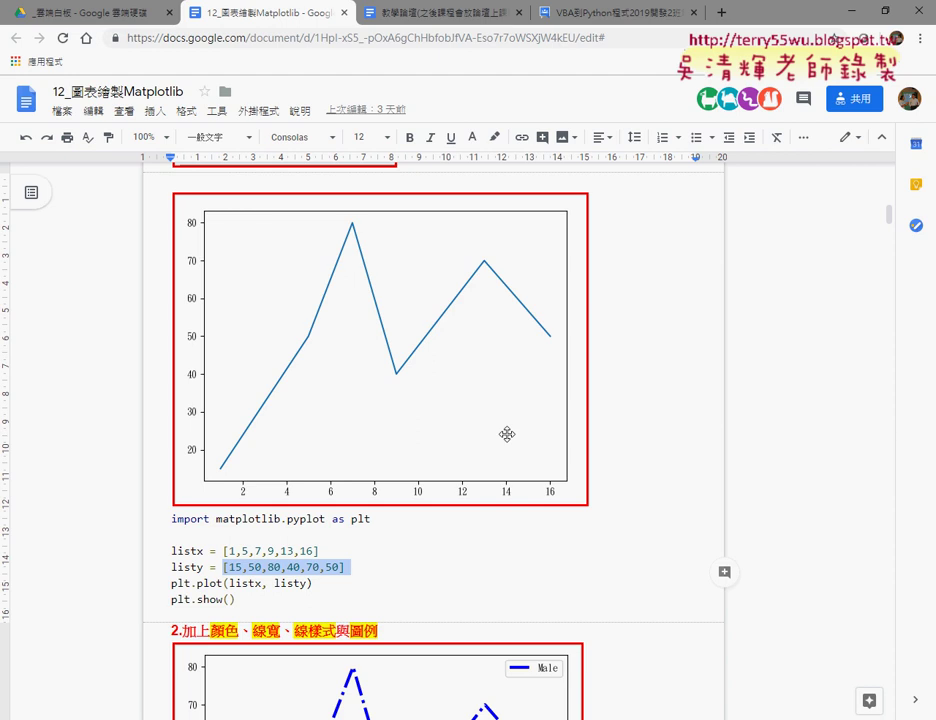
scroll(506, 432, "down", 3)
left_click_drag(172, 436, 324, 436)
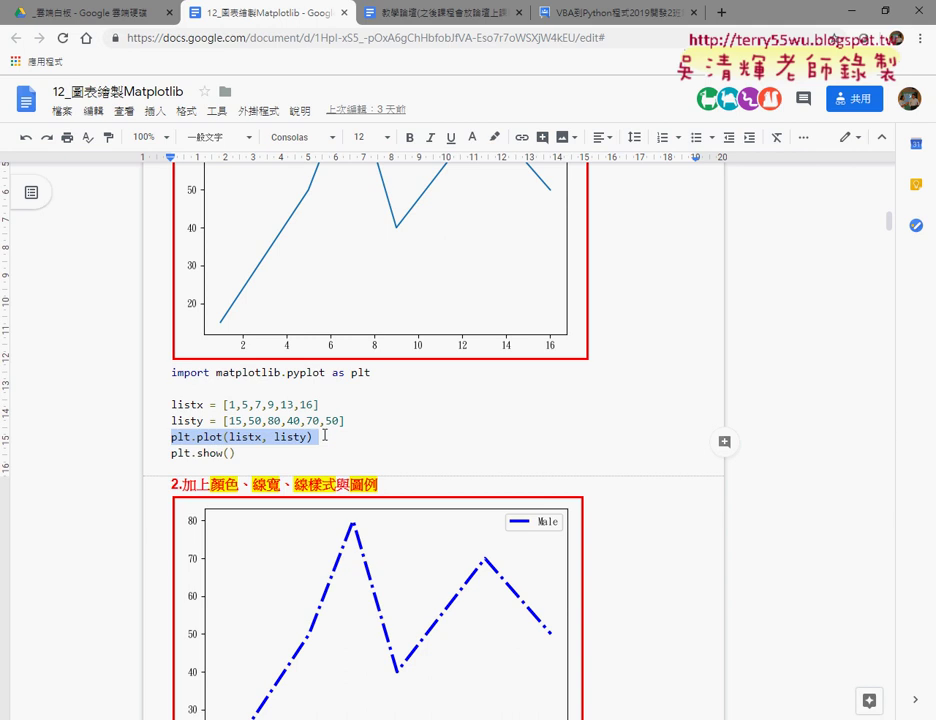
Scroll to the colour, linestyle and legend section and click its heading.
scroll(322, 430, "down", 4)
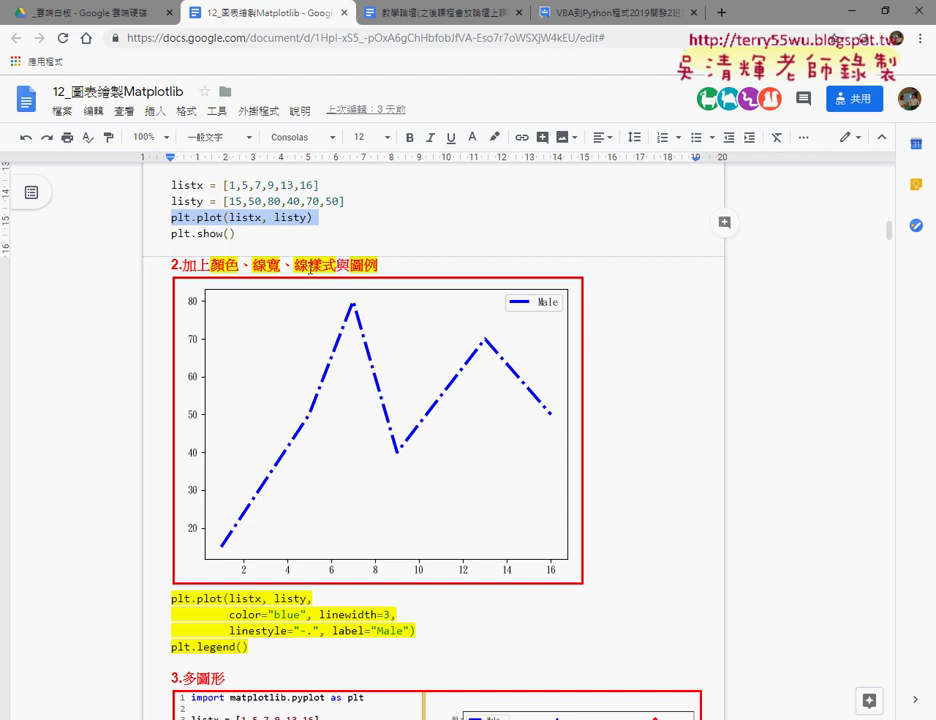
scroll(397, 274, "down", 3)
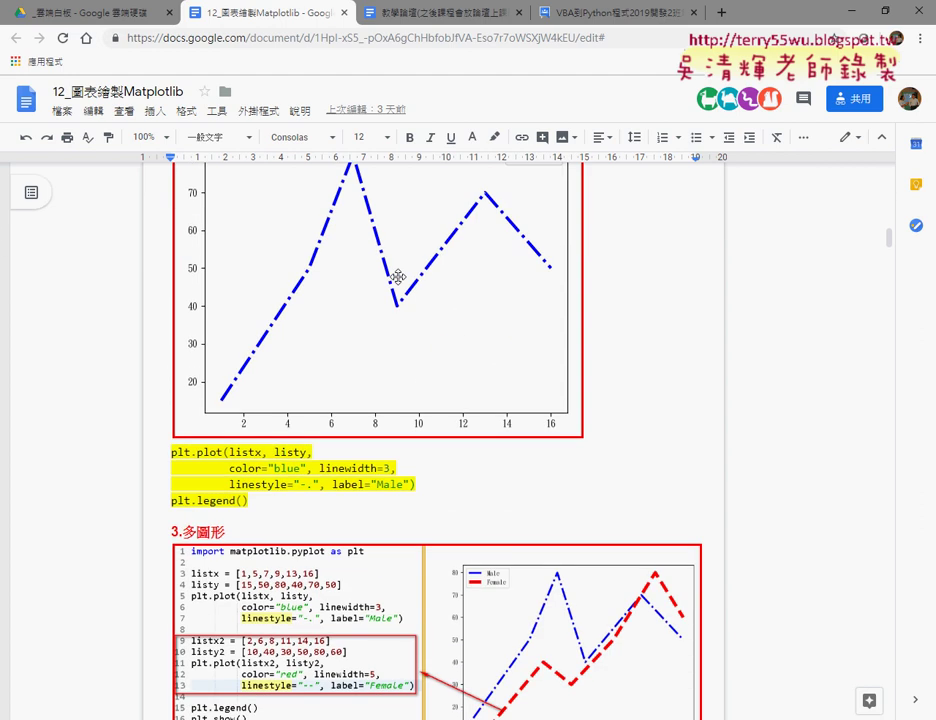
scroll(397, 276, "up", 2)
left_click(357, 200)
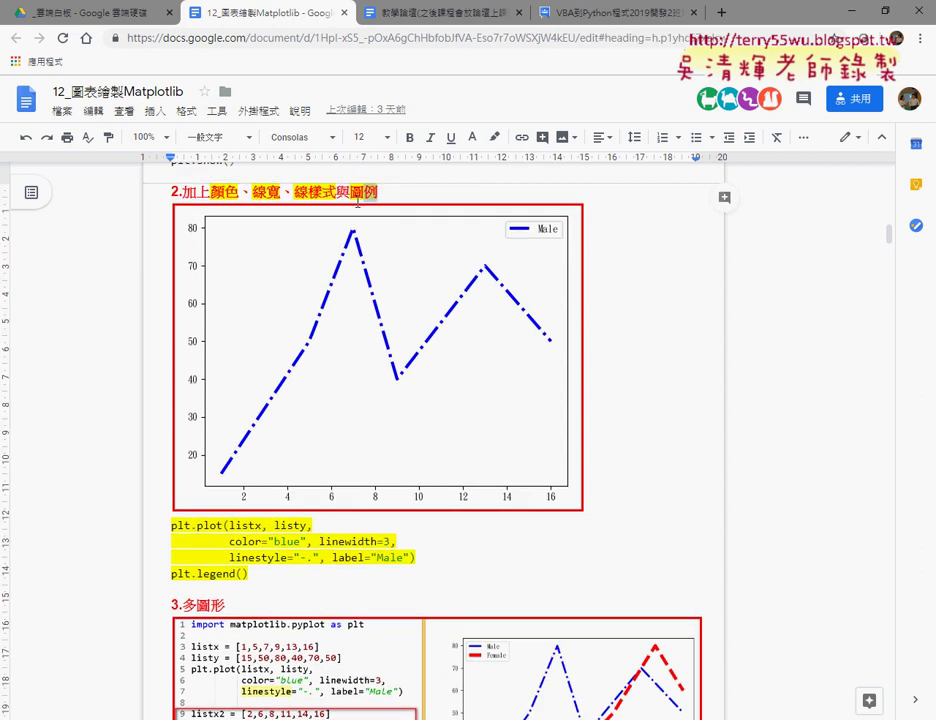
scroll(360, 350, "down", 3)
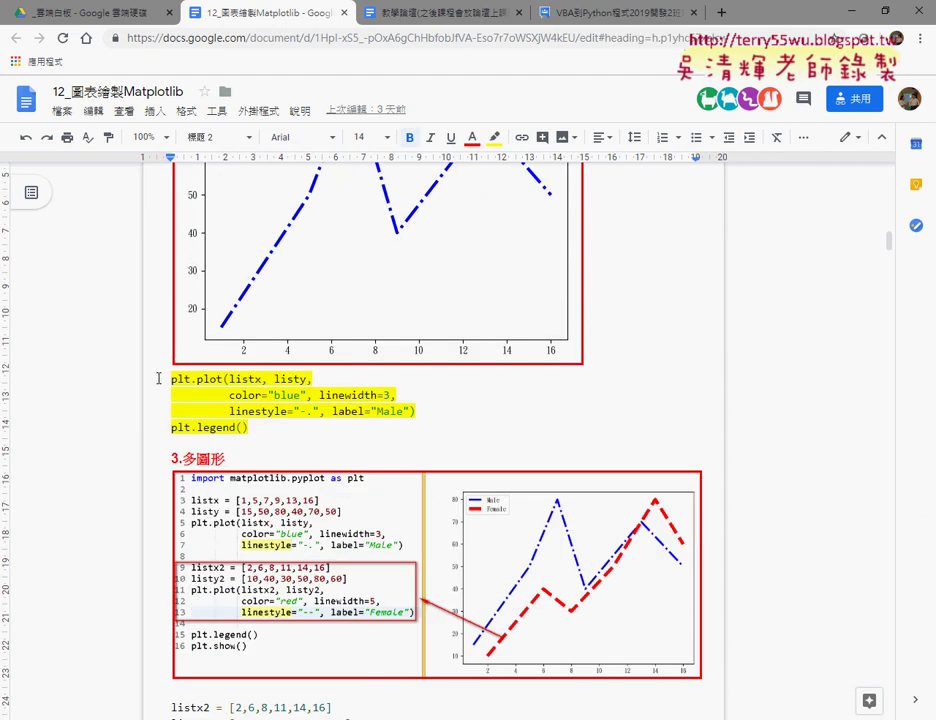
Highlight the color, linewidth and linestyle arguments and plt.legend(), then move on to the 3.多圖形 example.
left_click_drag(229, 395, 421, 406)
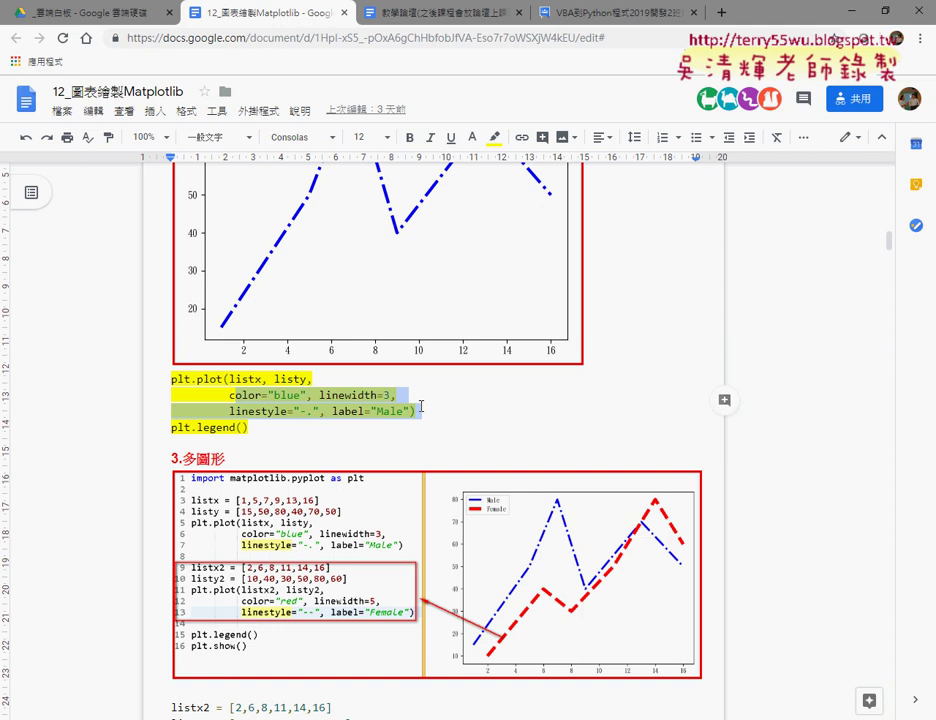
left_click_drag(250, 427, 171, 427)
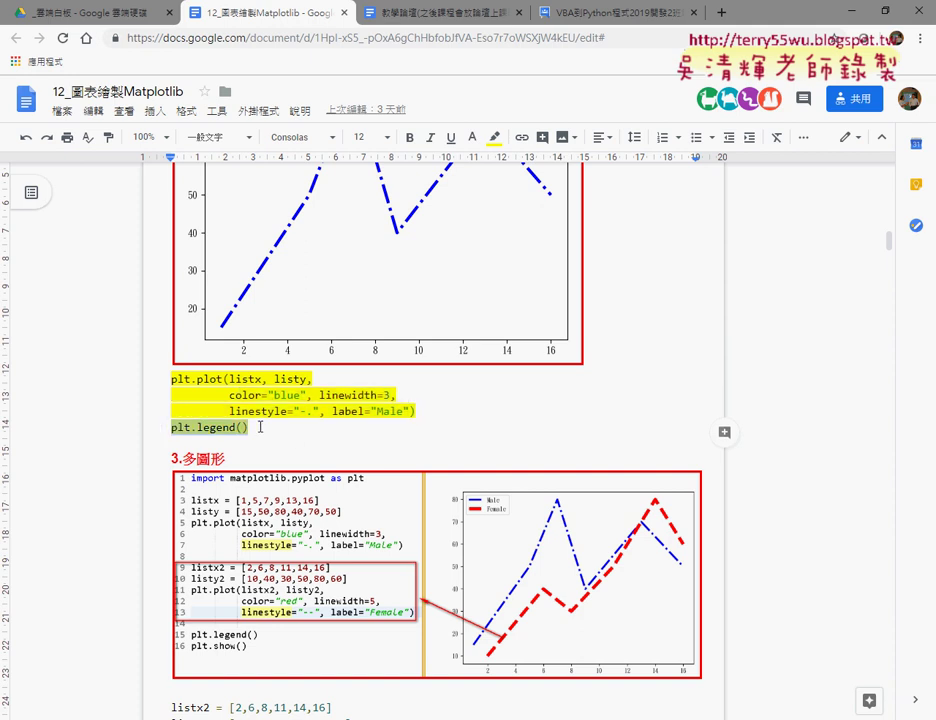
scroll(260, 427, "down", 1)
scroll(298, 411, "down", 2)
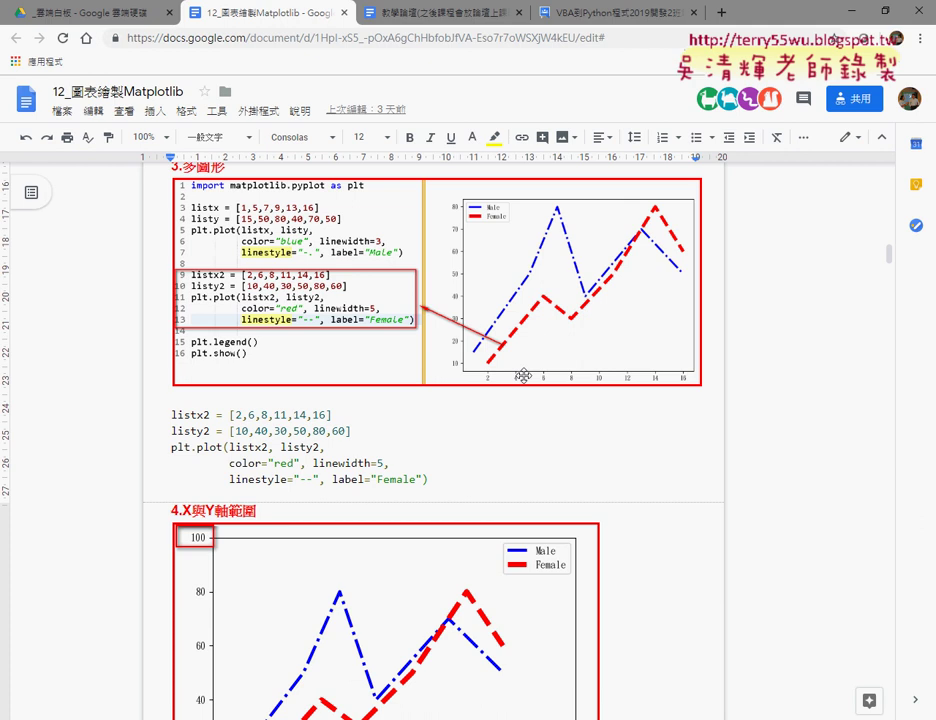
scroll(157, 326, "down", 1)
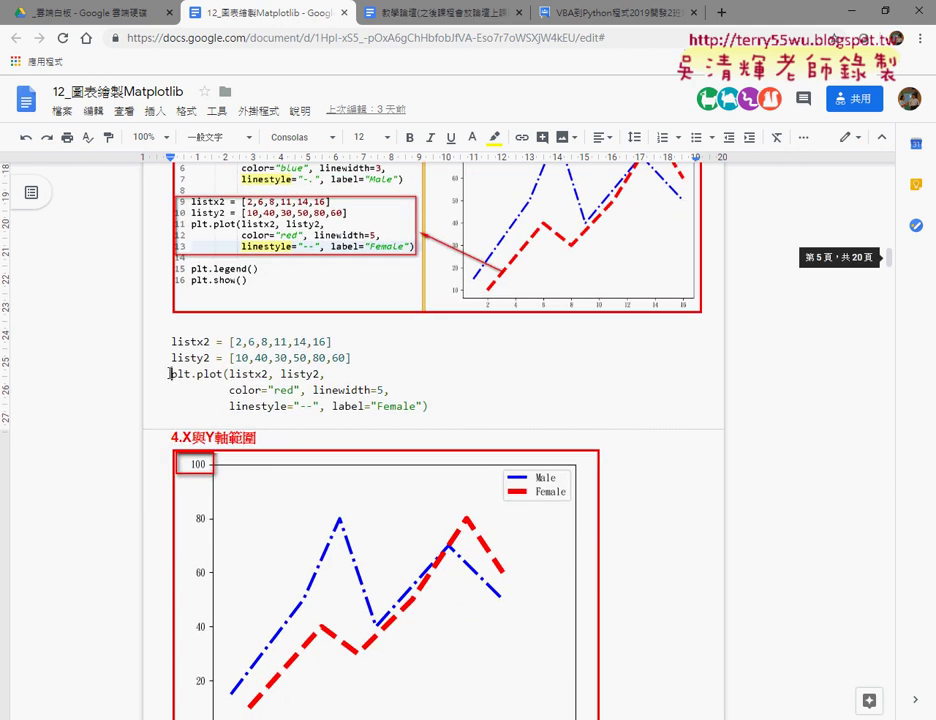
Select the listx2 through label="Female" code lines, then scroll to section 4.X與Y軸範圍.
mouse_move(170, 373)
left_mouse_down()
mouse_move(430, 406)
mouse_move(313, 390)
mouse_move(148, 336)
left_mouse_up()
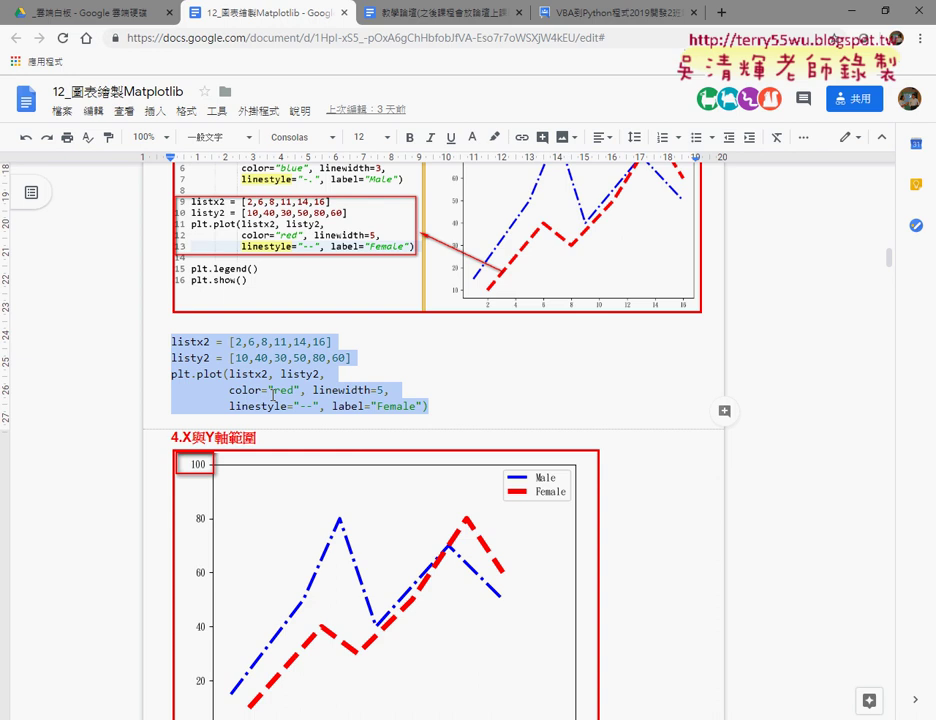
scroll(328, 408, "down", 3)
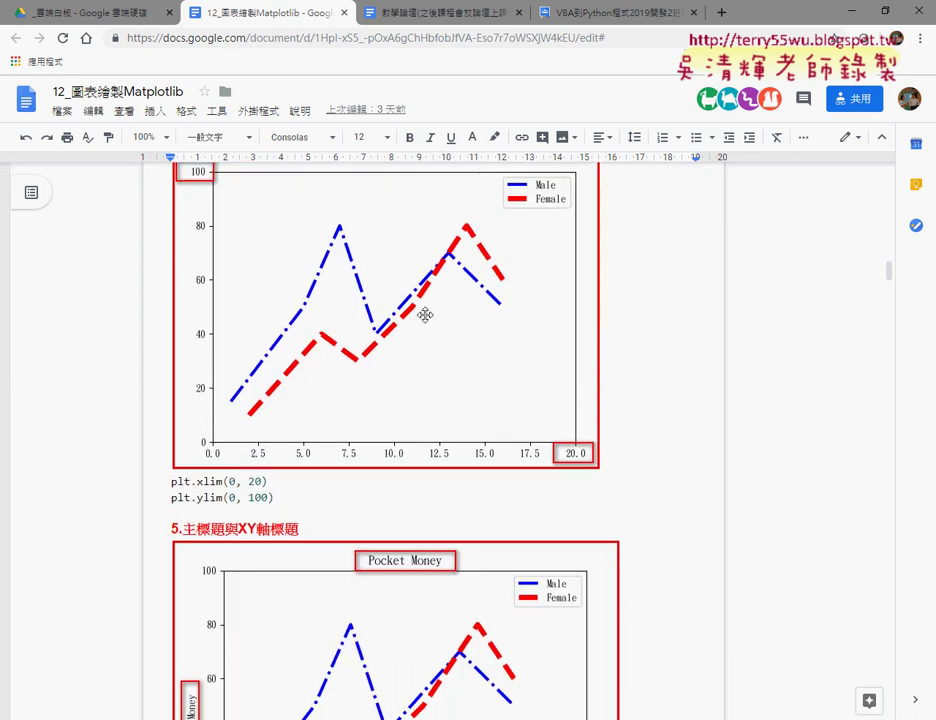
Scroll past section 5 to the 6.長條圖 bar chart and its plt.bar code.
scroll(509, 359, "down", 1)
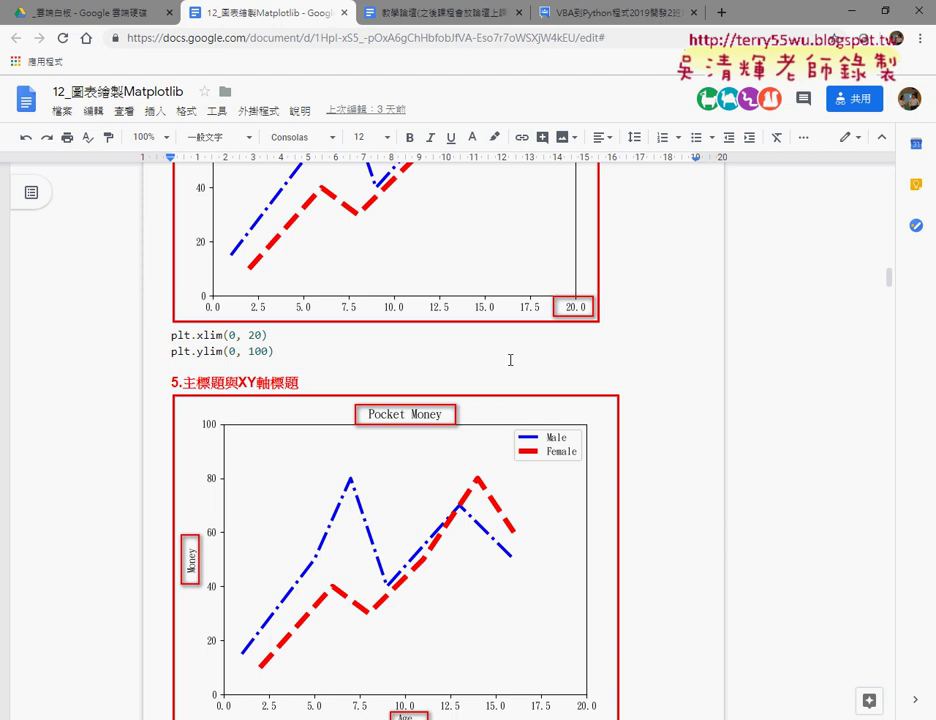
scroll(510, 359, "down", 2)
scroll(510, 359, "down", 1)
scroll(510, 359, "down", 2)
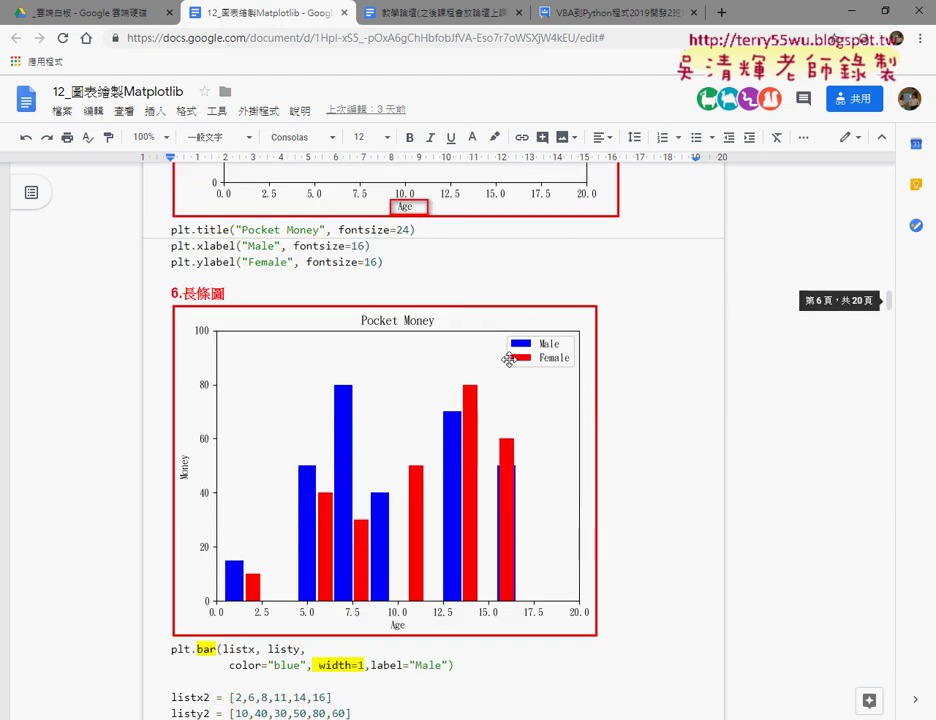
scroll(509, 359, "down", 1)
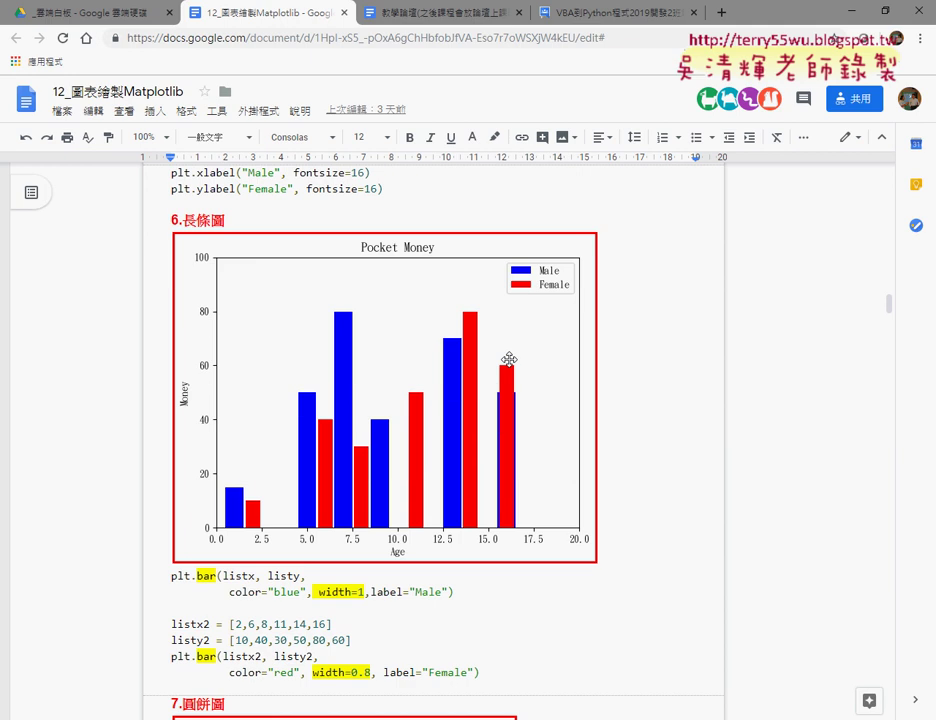
scroll(476, 320, "down", 3)
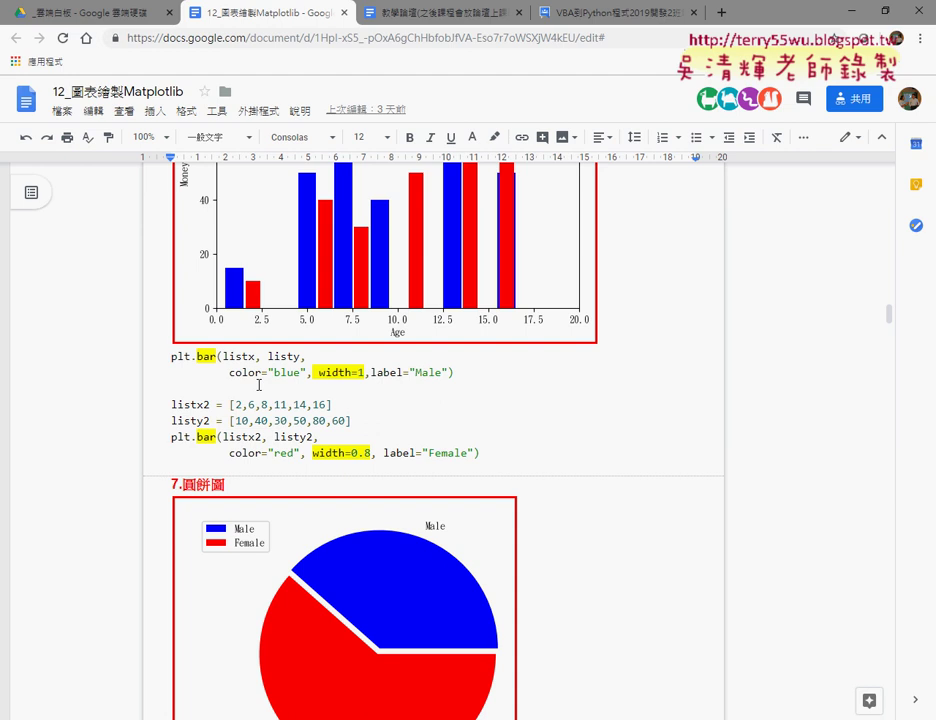
Highlight the word bar in plt.bar and the width=1 argument in the bar chart code.
left_click(201, 356)
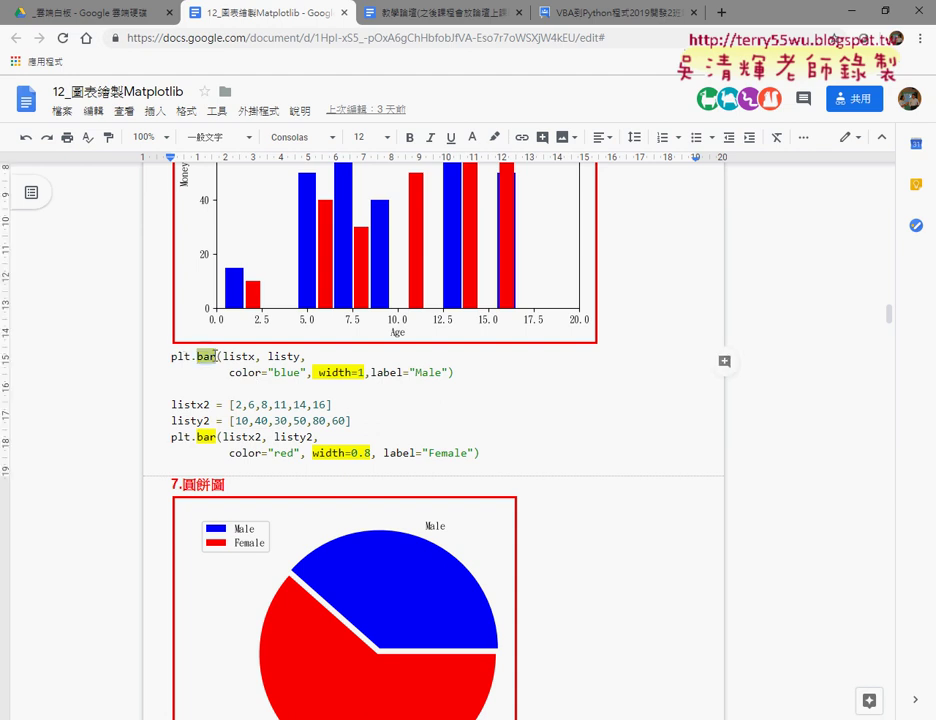
double_click(201, 356)
left_click_drag(319, 370, 355, 370)
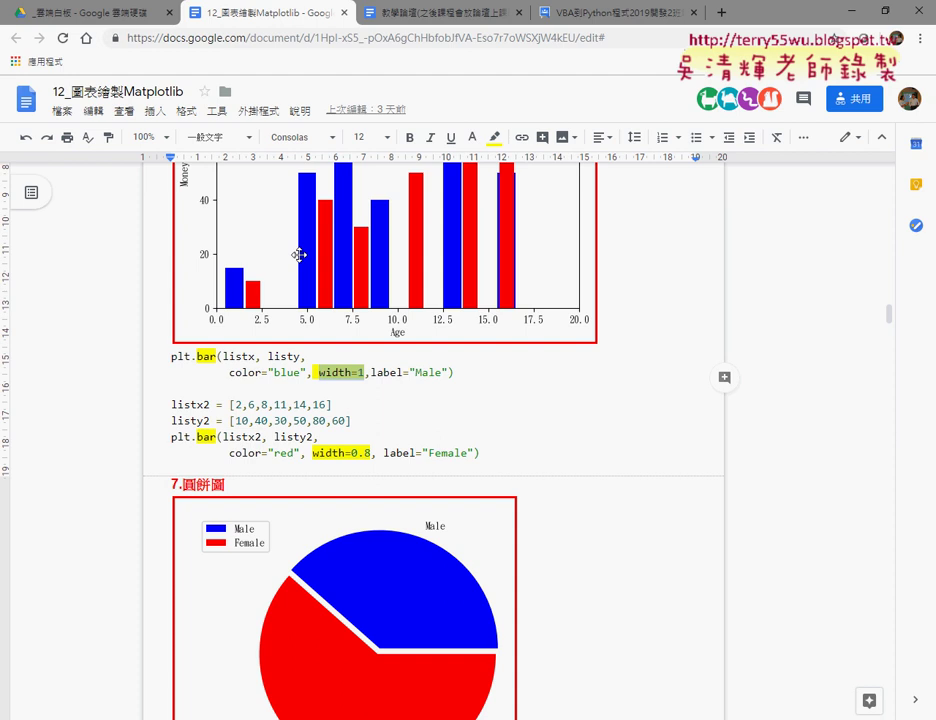
Scroll past the pie chart to its plt.pie code and the 學生成績 exercise chart.
scroll(299, 255, "down", 2)
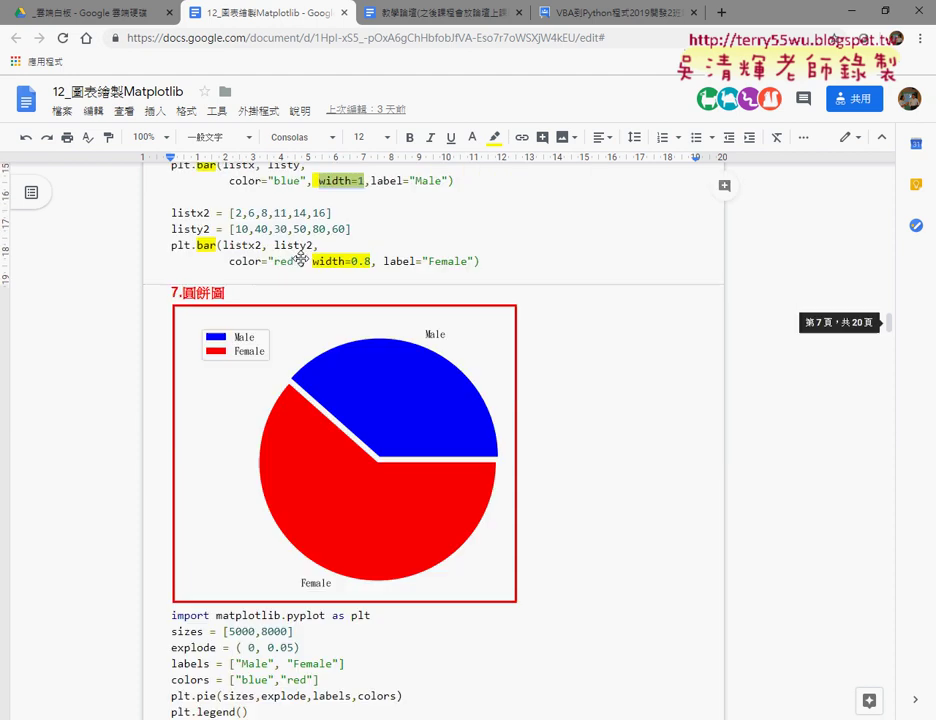
scroll(299, 255, "down", 1)
scroll(299, 255, "down", 1)
scroll(300, 258, "down", 1)
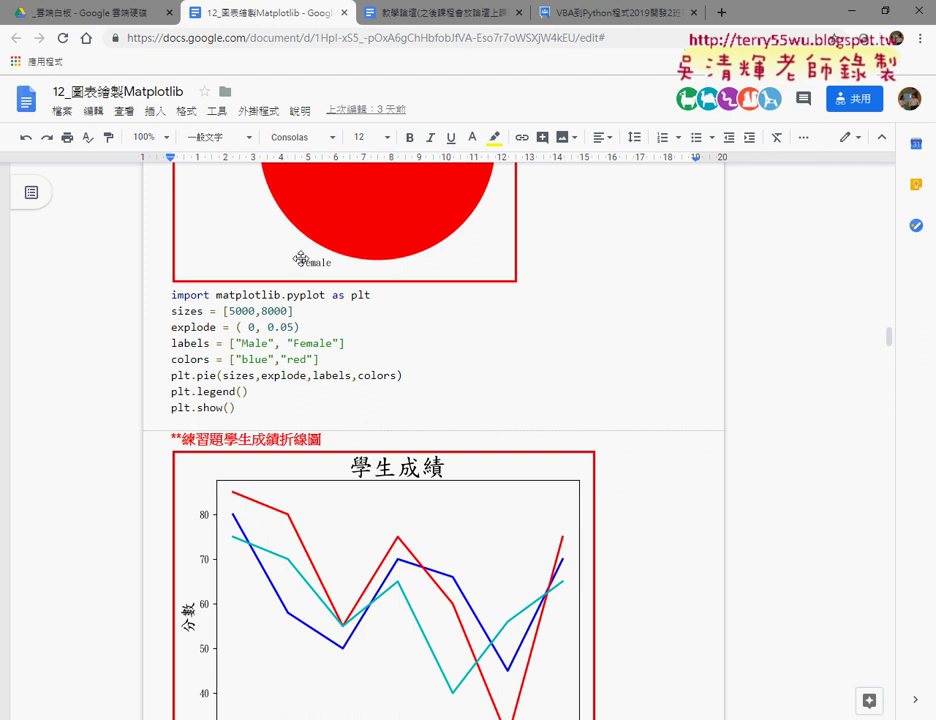
Scroll back up to show the 7.圓餅圖 heading and the whole Male/Female pie chart.
scroll(300, 258, "up", 4)
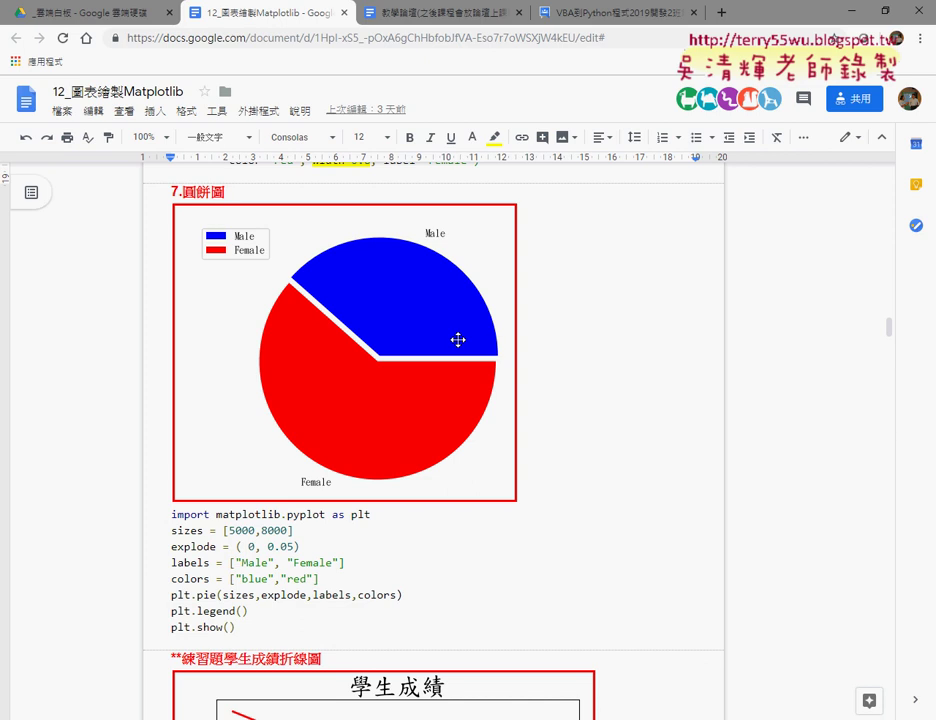
Scroll to the 學生成績 exercise code and highlight the f=open CSV line and the A,B,C,D=[] line.
scroll(457, 340, "down", 4)
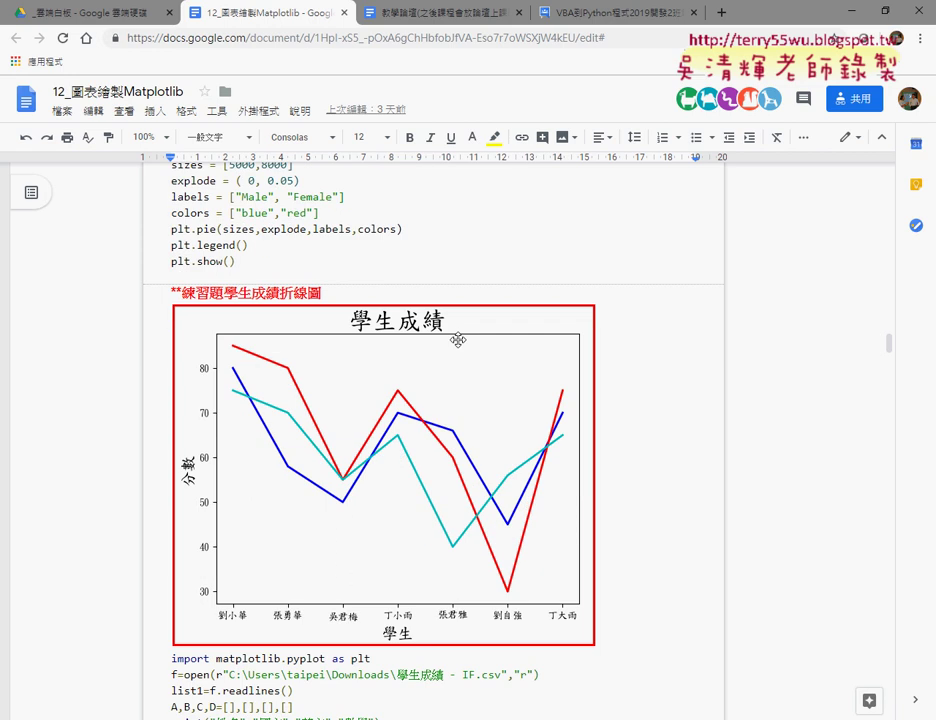
scroll(457, 340, "down", 1)
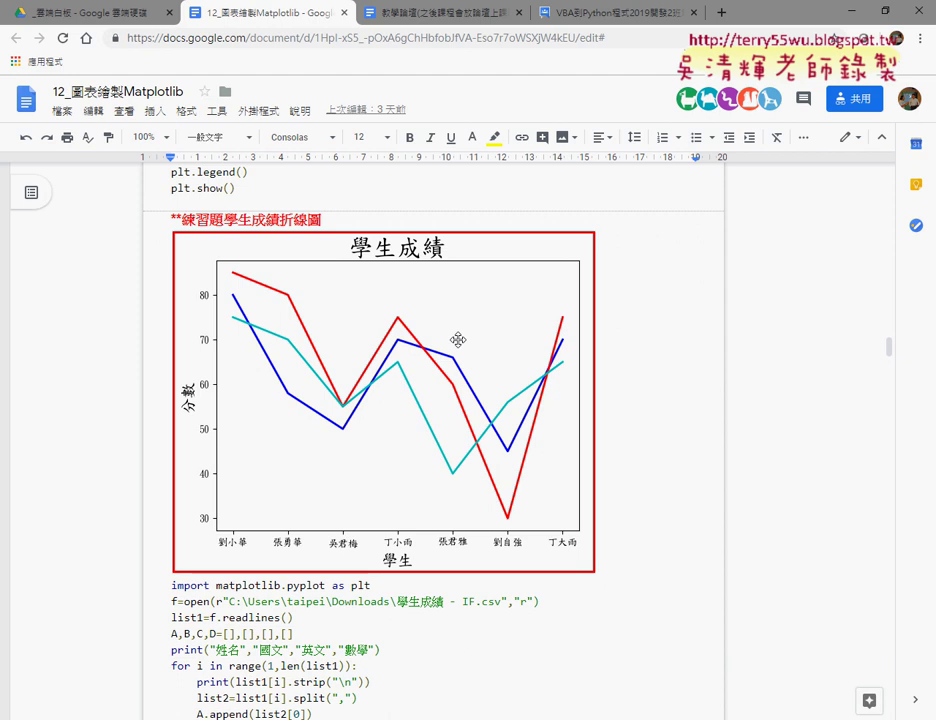
scroll(457, 340, "down", 5)
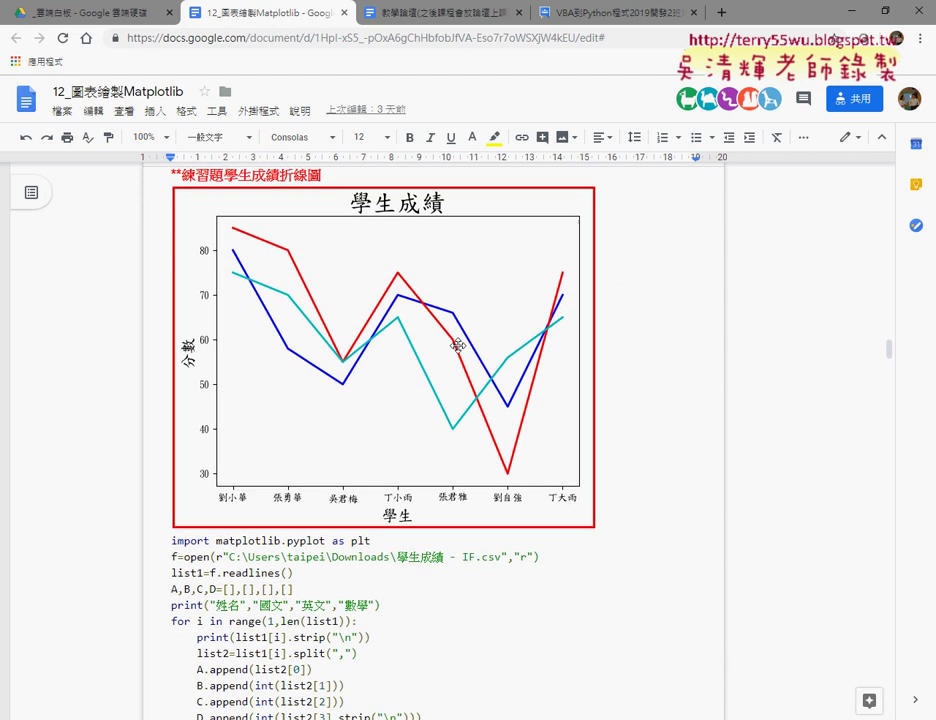
left_click(172, 310)
left_click_drag(172, 310, 538, 310)
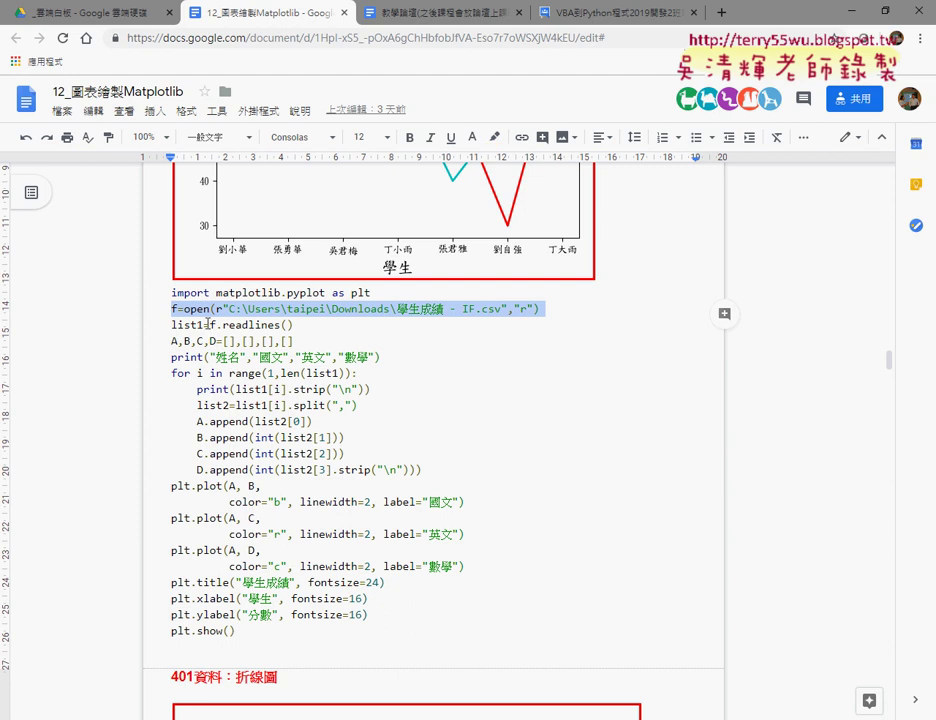
mouse_move(298, 325)
left_mouse_down()
mouse_move(193, 325)
mouse_move(298, 341)
left_mouse_up()
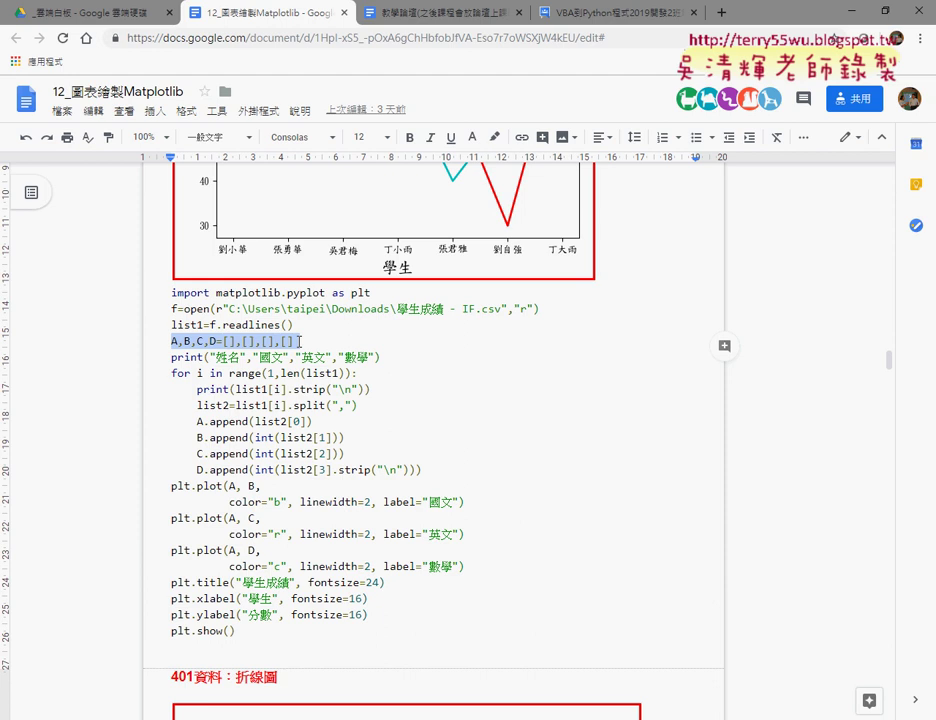
Scroll through the Matplotlib lesson's Figure code down to the 401 line-chart section.
scroll(298, 341, "down", 2)
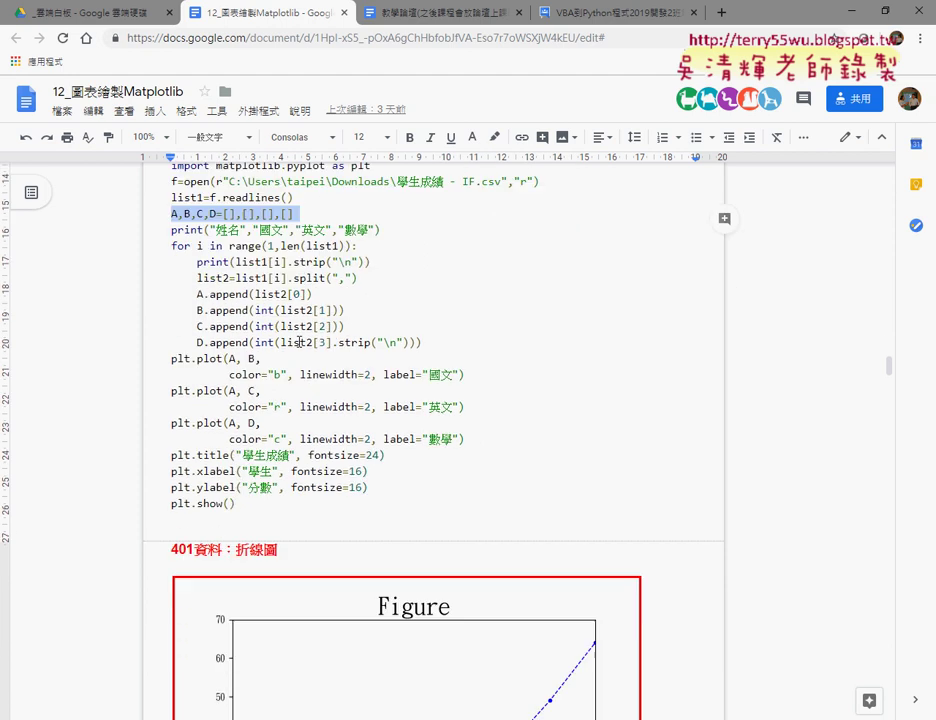
mouse_move(170, 266)
left_mouse_down()
mouse_move(327, 320)
mouse_move(410, 362)
left_mouse_up()
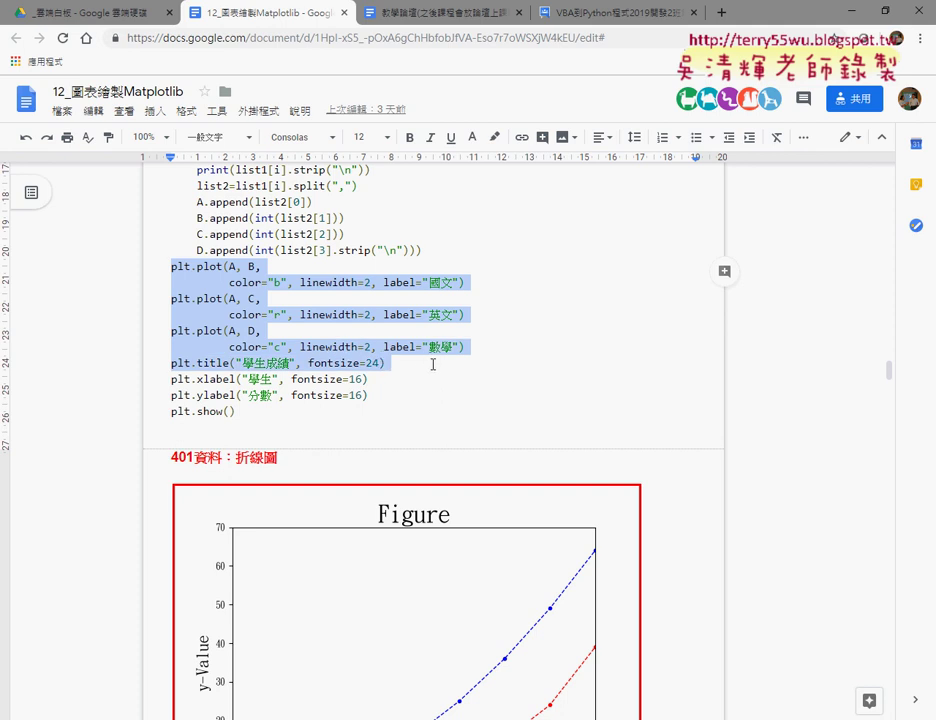
scroll(433, 364, "up", 2)
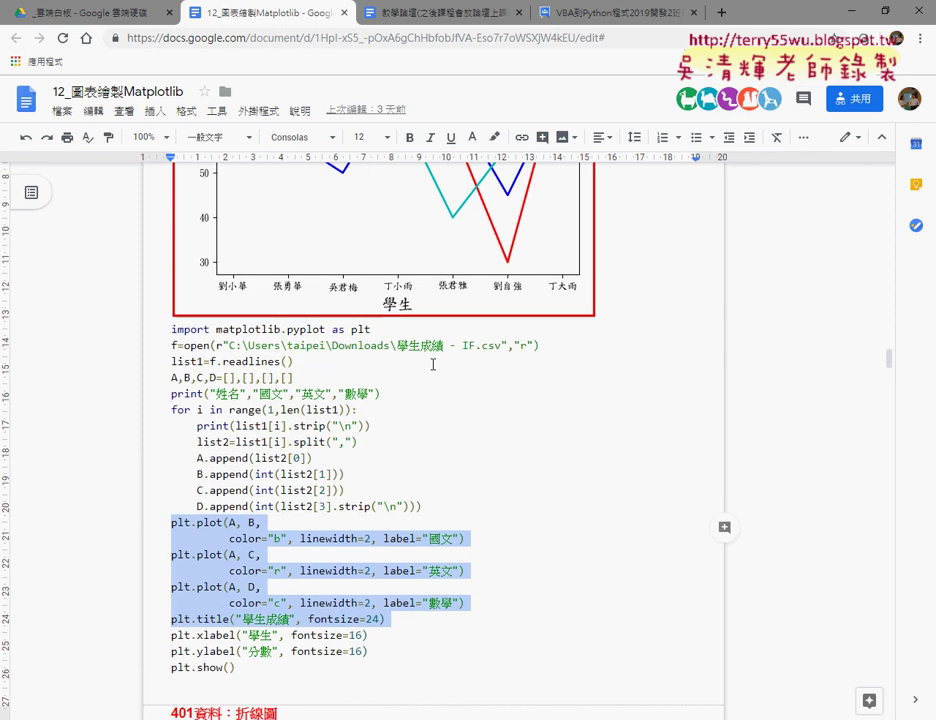
scroll(426, 390, "up", 2)
scroll(418, 330, "up", 1)
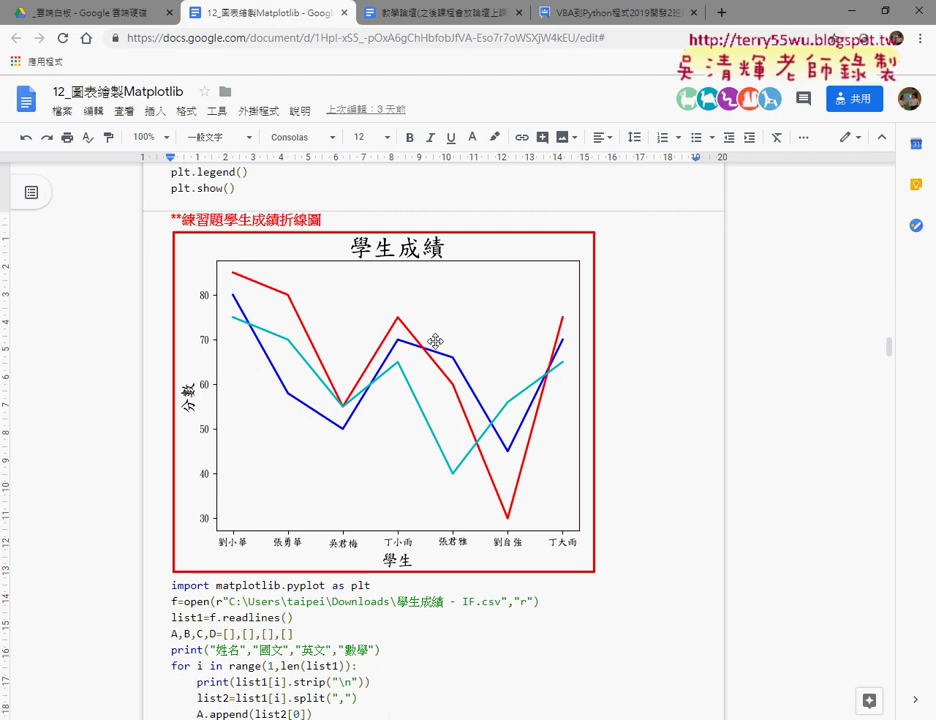
scroll(435, 341, "down", 3)
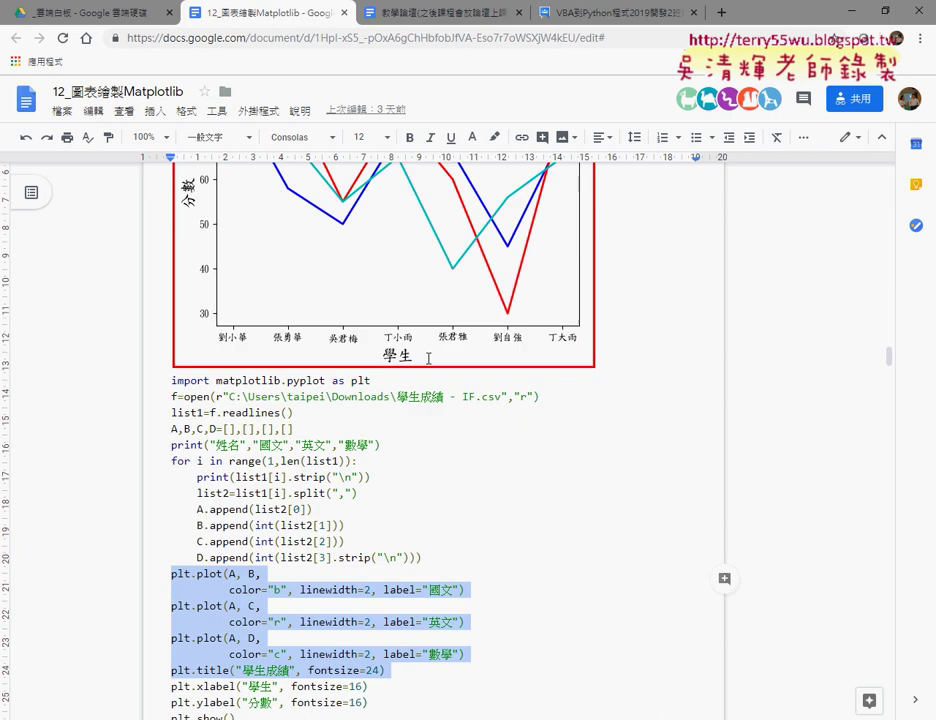
scroll(420, 348, "down", 3)
scroll(403, 355, "down", 3)
scroll(400, 353, "down", 2)
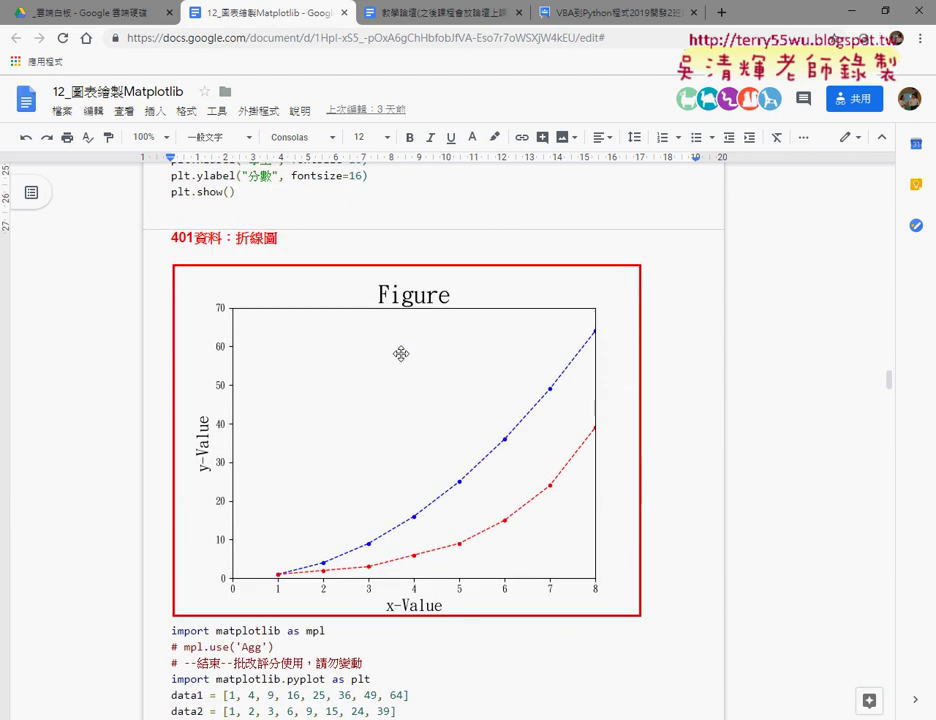
scroll(400, 353, "down", 1)
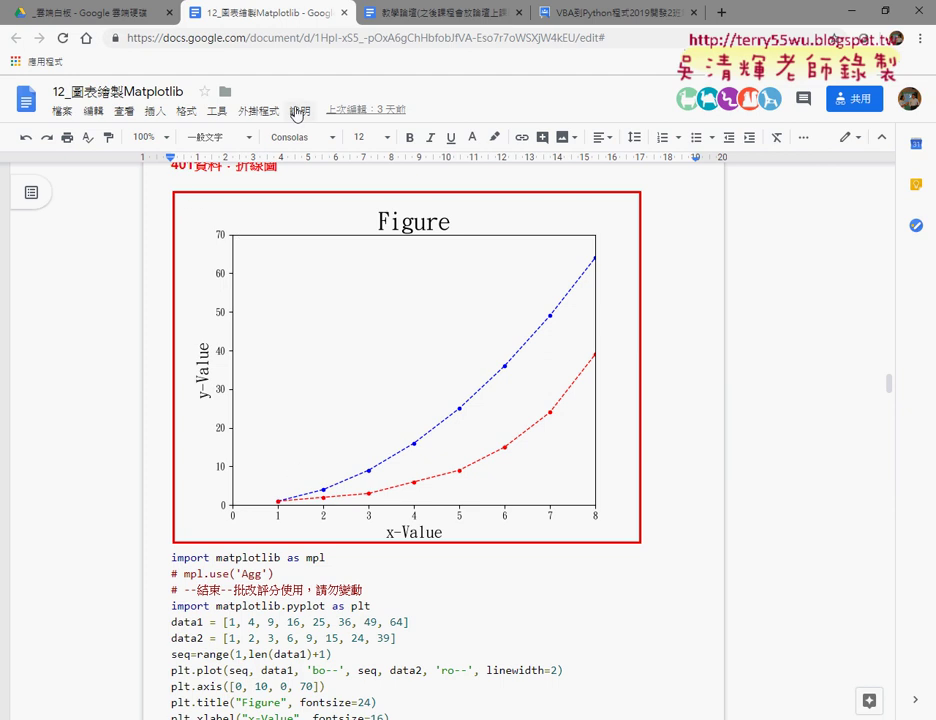
Check the 401 line-chart item in the class forum topic, then return to the Matplotlib lesson.
left_click(600, 12)
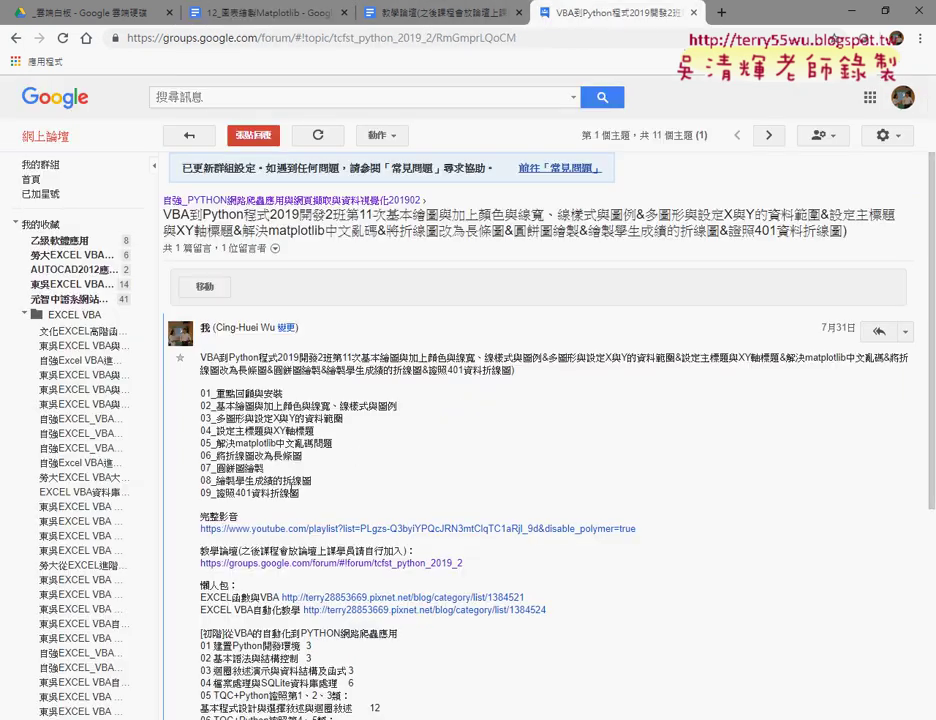
left_click_drag(300, 494, 199, 494)
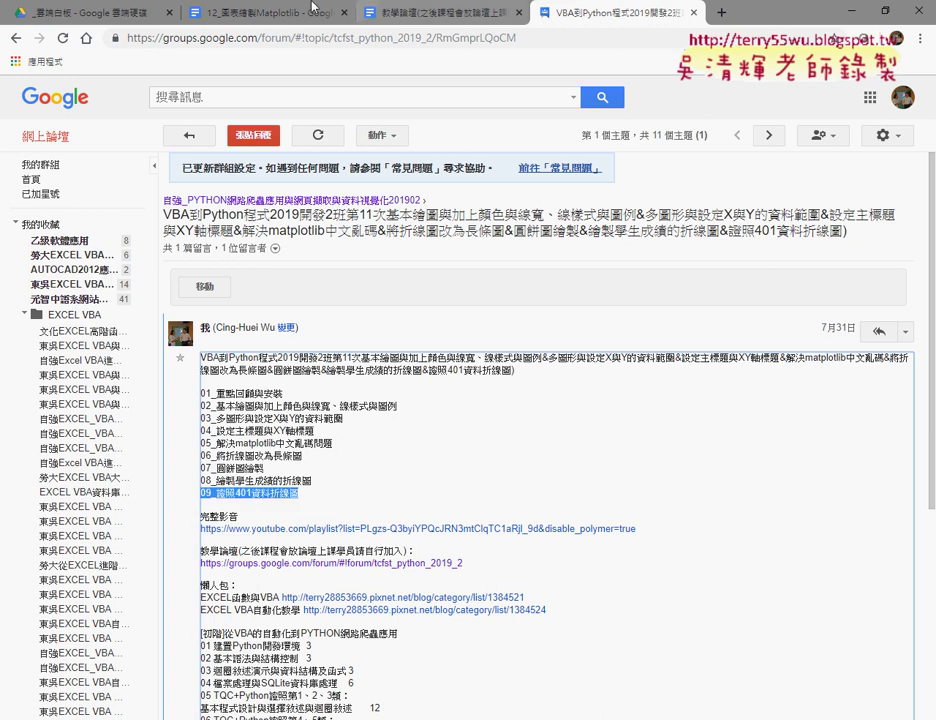
left_click(272, 14)
Scroll to the 402 banana line chart, highlight 折線圖 in its heading, then switch to Google Drive.
scroll(366, 391, "down", 3)
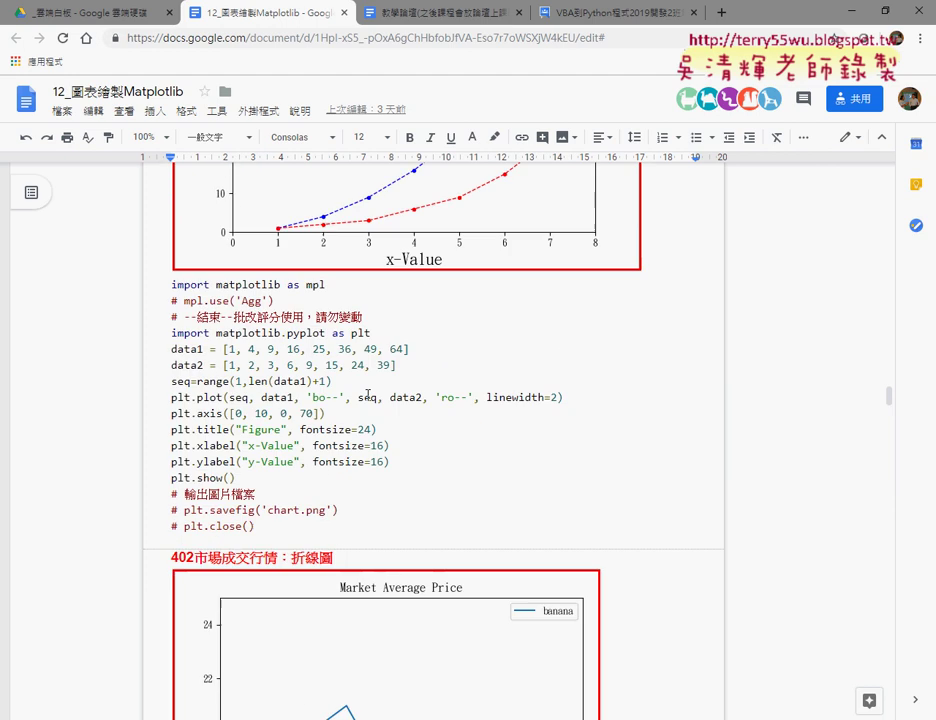
scroll(368, 395, "down", 1)
scroll(368, 395, "down", 1)
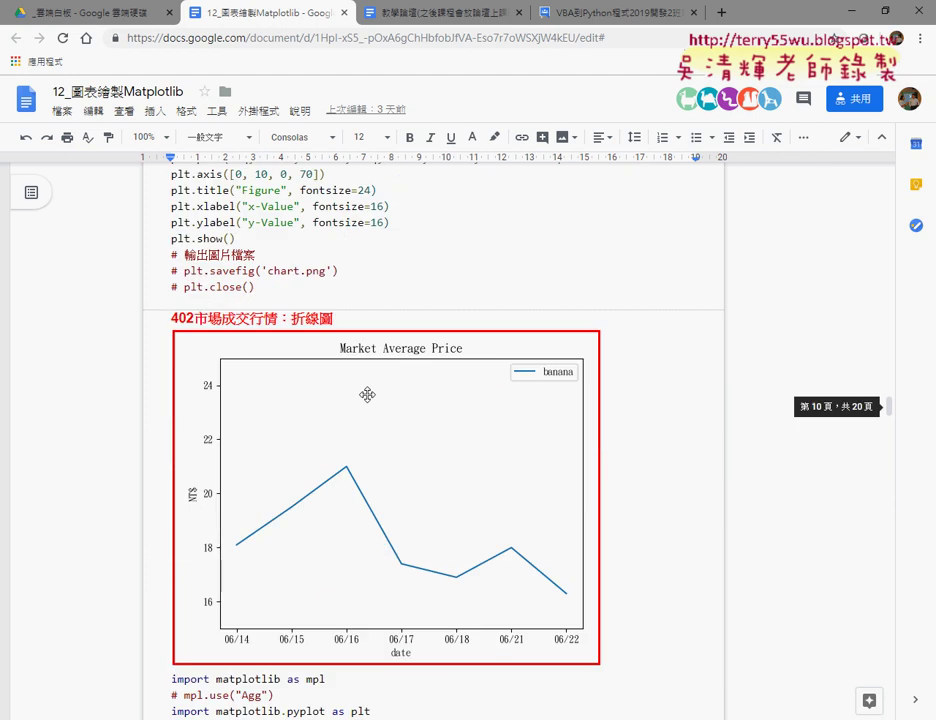
scroll(367, 395, "down", 1)
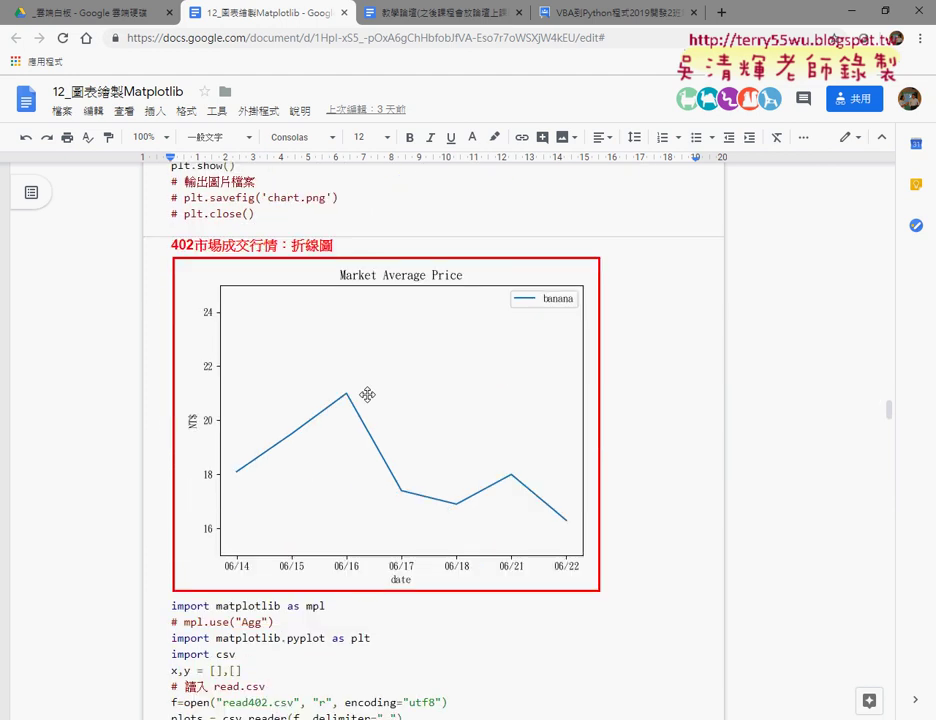
left_click_drag(292, 246, 330, 248)
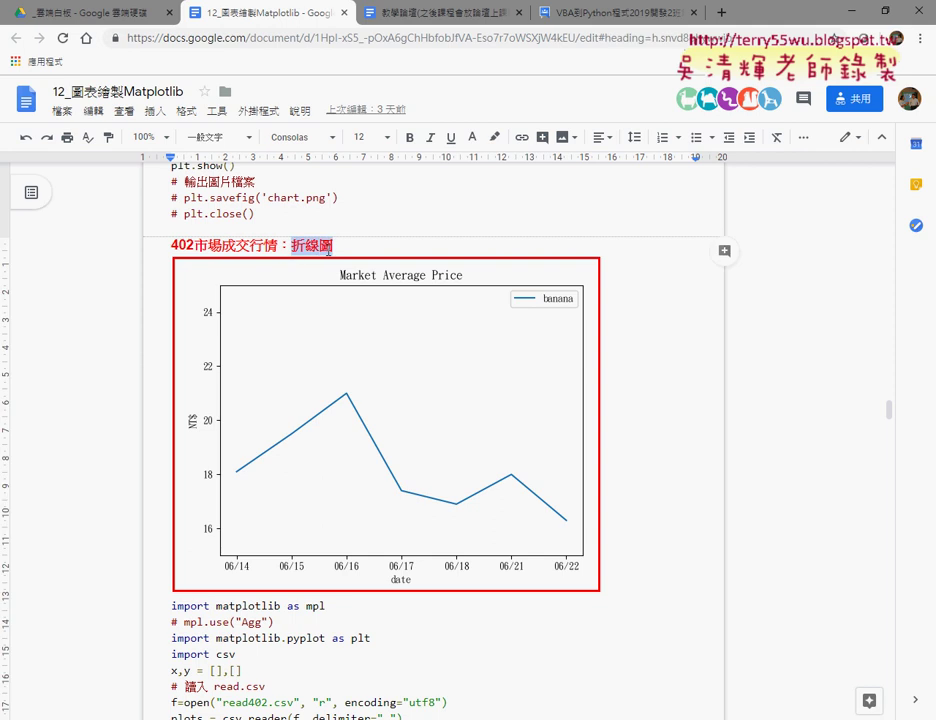
left_click(80, 11)
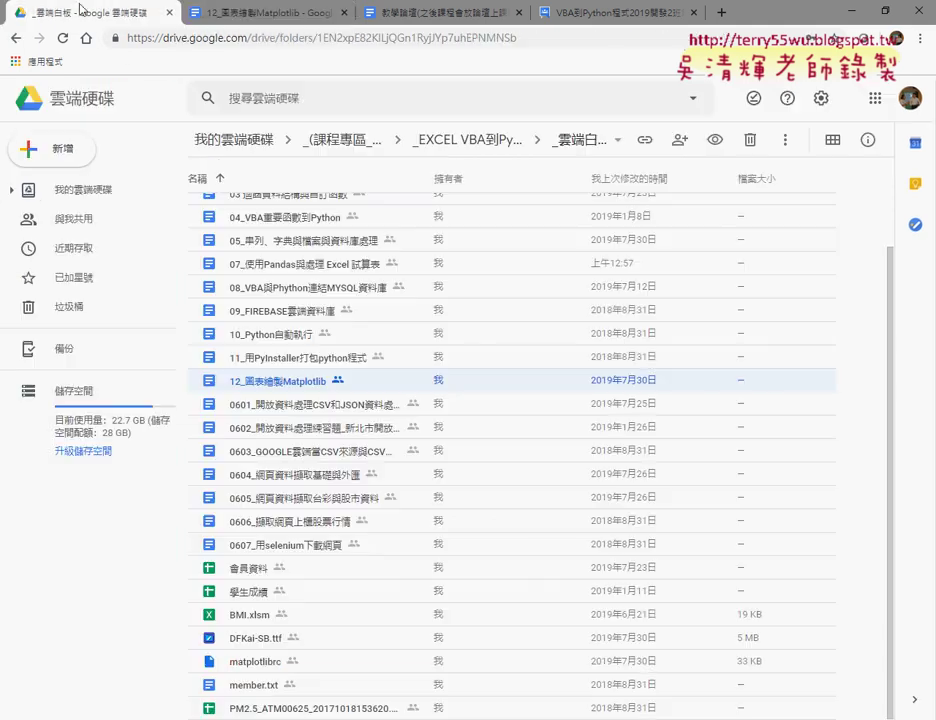
Browse through Python 3證照考試 into Python 3擷取與分析 and open 試題第4類(單雙).
left_click(498, 146)
double_click(311, 368)
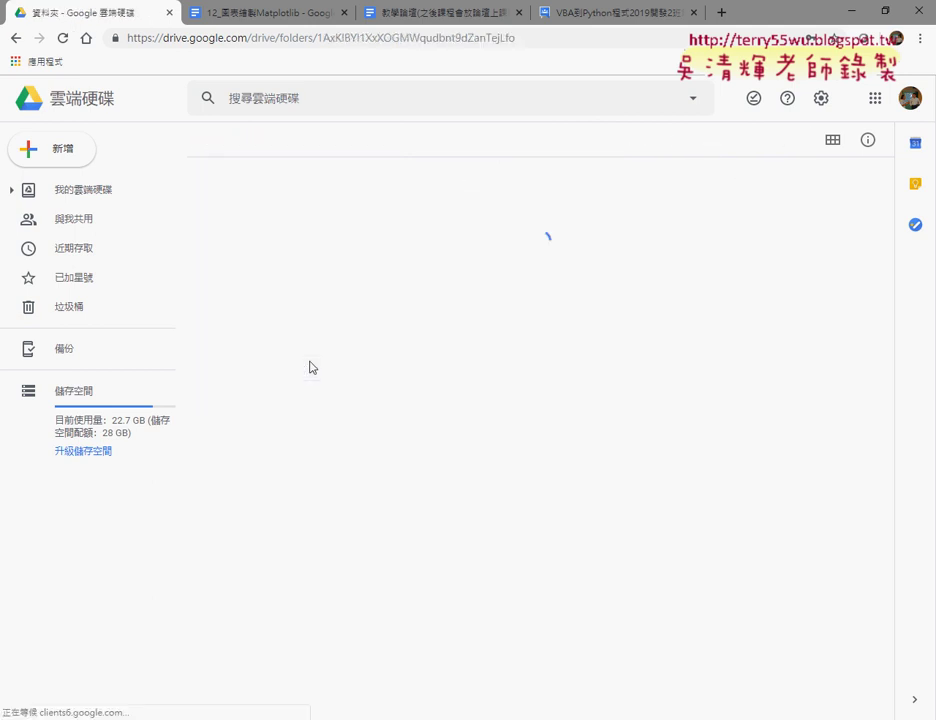
left_click(311, 254)
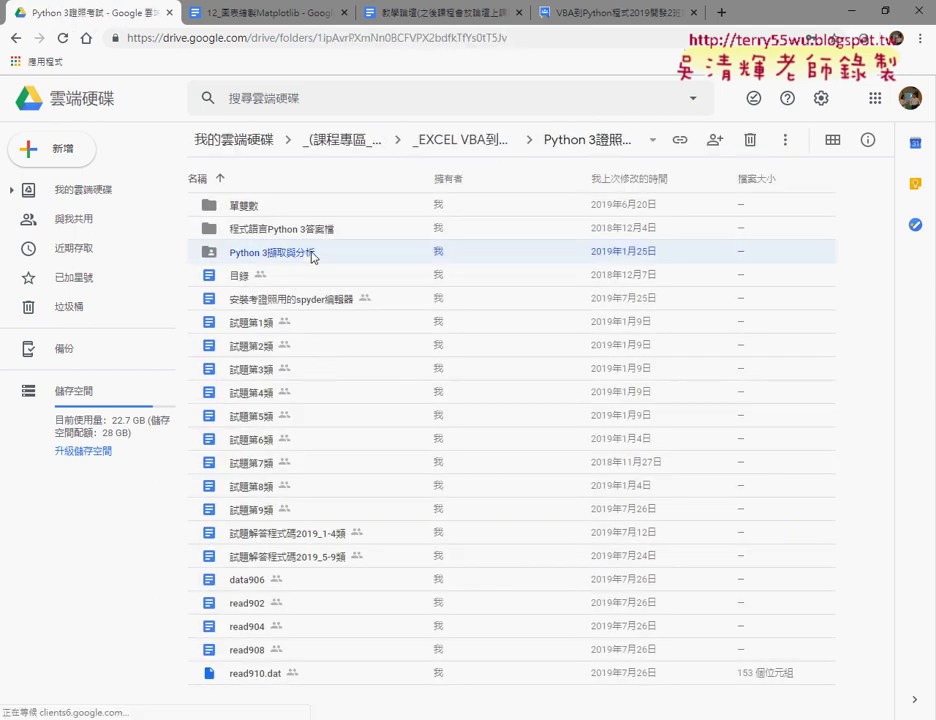
double_click(312, 255)
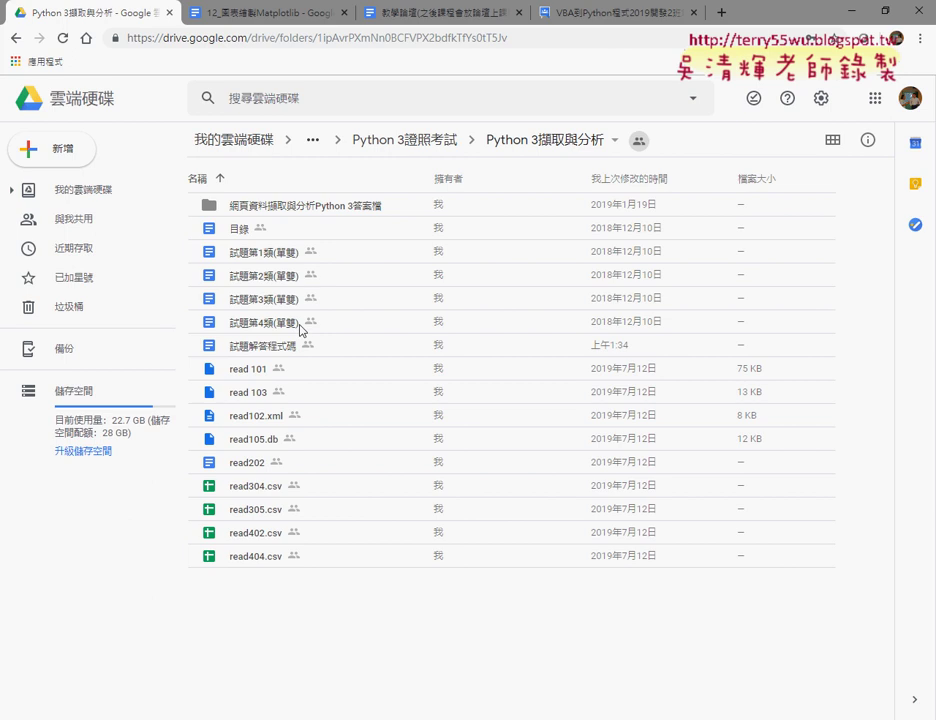
double_click(298, 324)
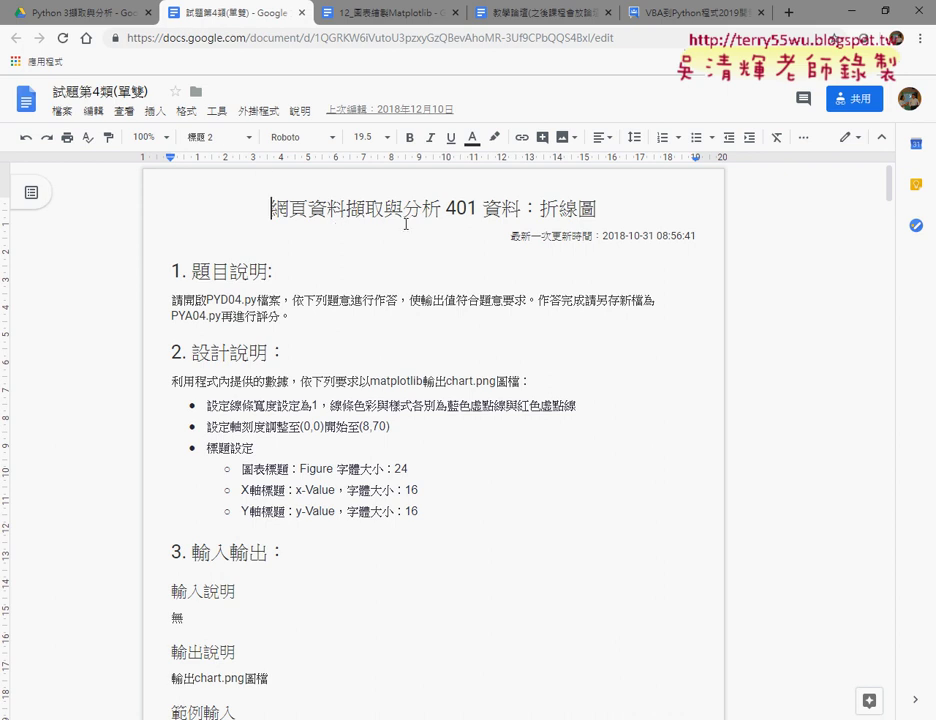
Highlight the 網頁資料擷取與分析 title and read the 402 題目說明 and 設計說明 sections.
left_click_drag(441, 210, 271, 210)
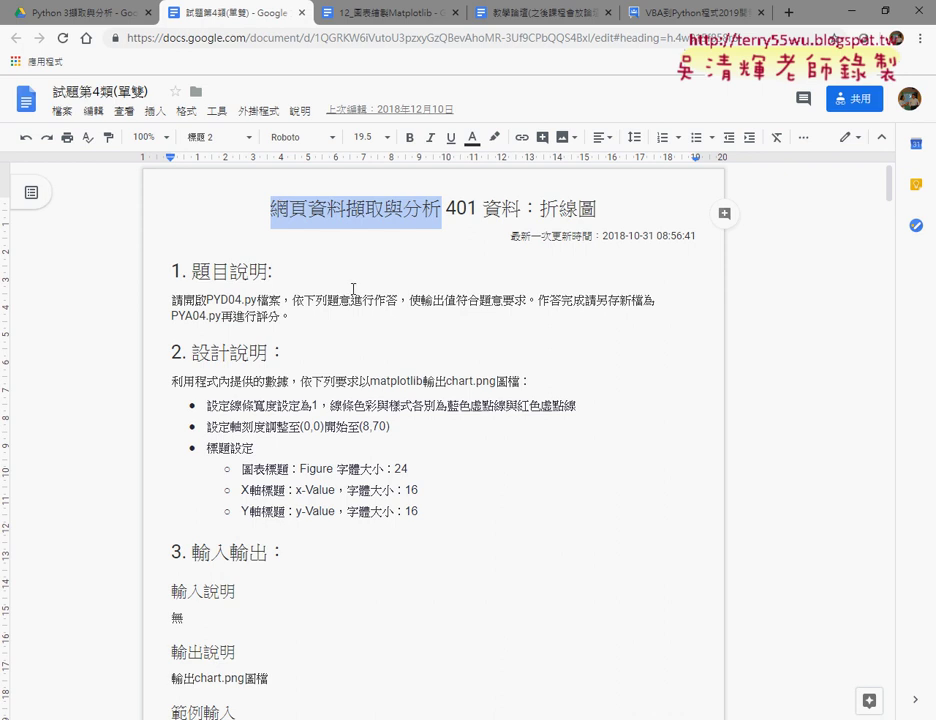
scroll(353, 289, "down", 5)
scroll(353, 289, "down", 3)
scroll(353, 289, "down", 4)
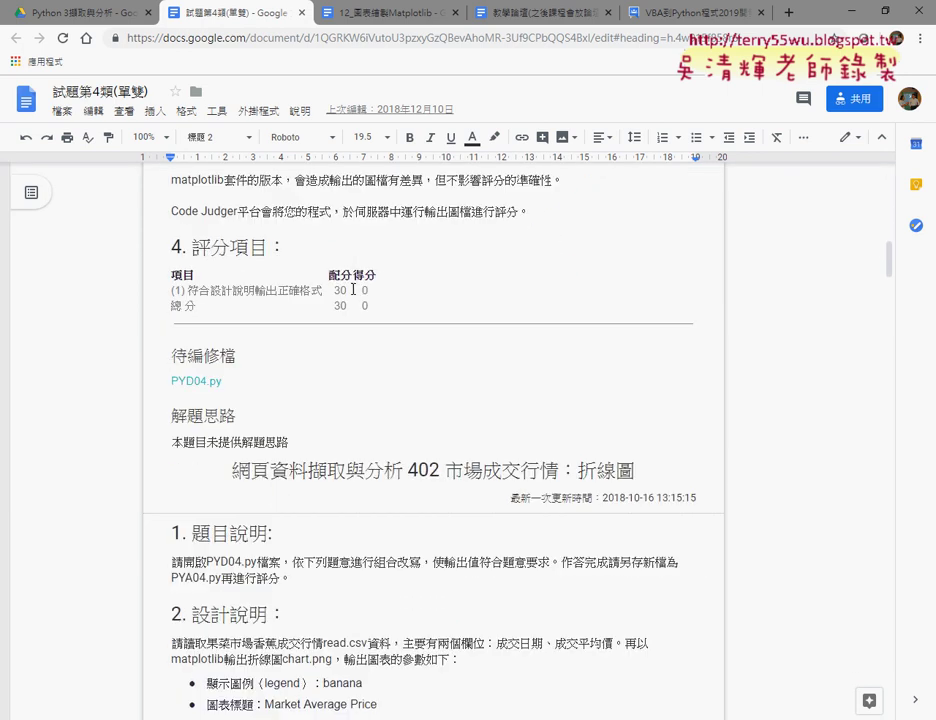
scroll(353, 289, "down", 1)
scroll(353, 289, "down", 2)
scroll(353, 289, "down", 1)
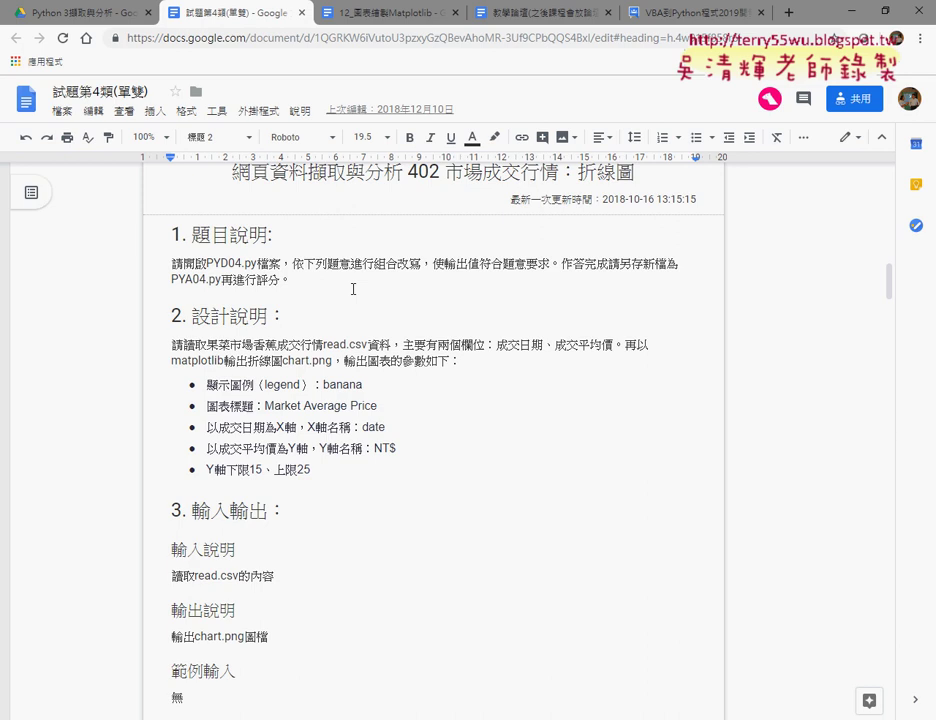
left_click(65, 8)
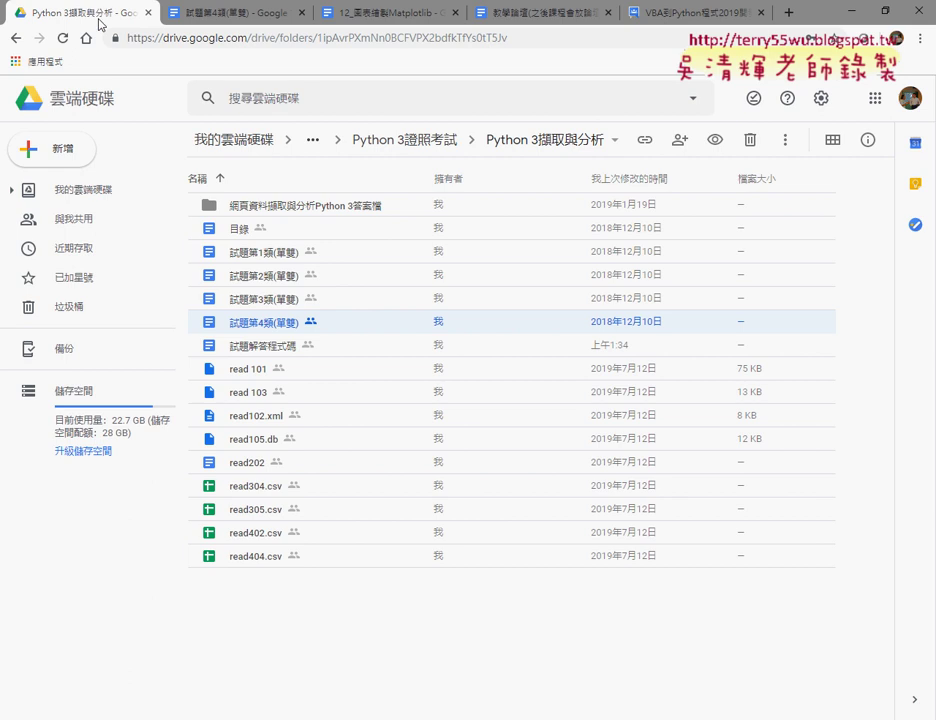
Open the 試題解答程式碼 document from the Python 3擷取與分析 folder.
left_click(275, 346)
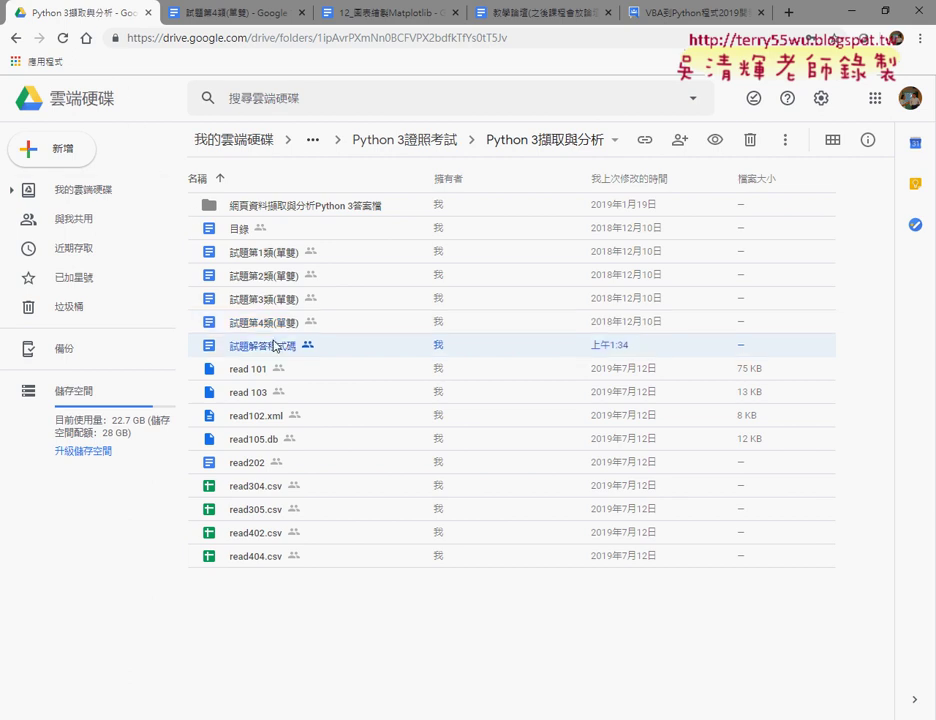
double_click(275, 346)
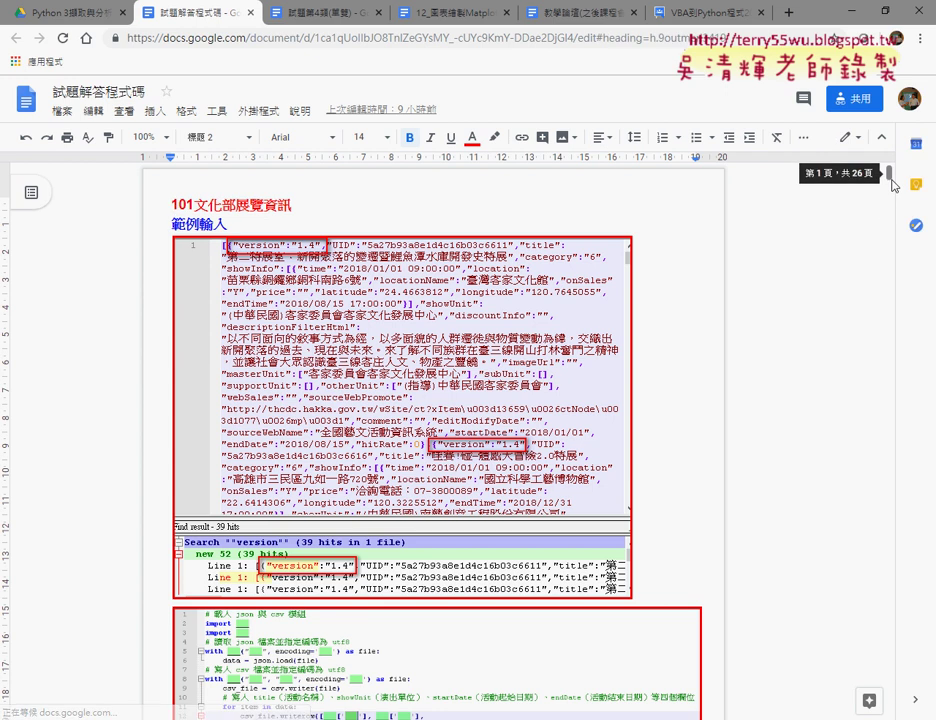
Jump to page 21 of the answer code and highlight the 402市場成交行情：折線圖 heading.
left_click_drag(893, 190, 890, 464)
scroll(856, 537, "down", 20)
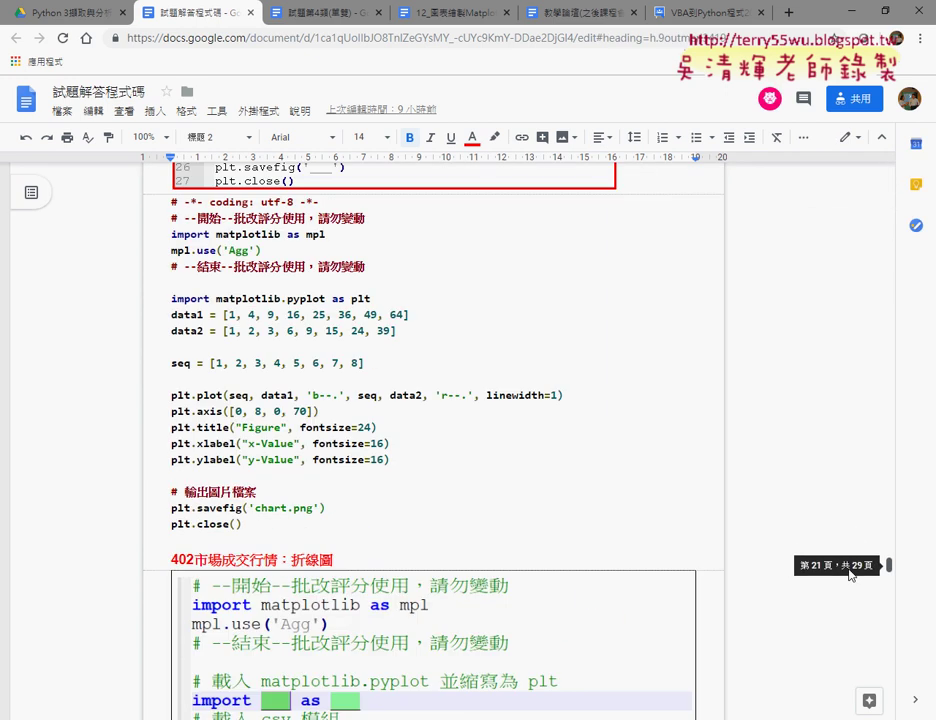
scroll(622, 428, "down", 3)
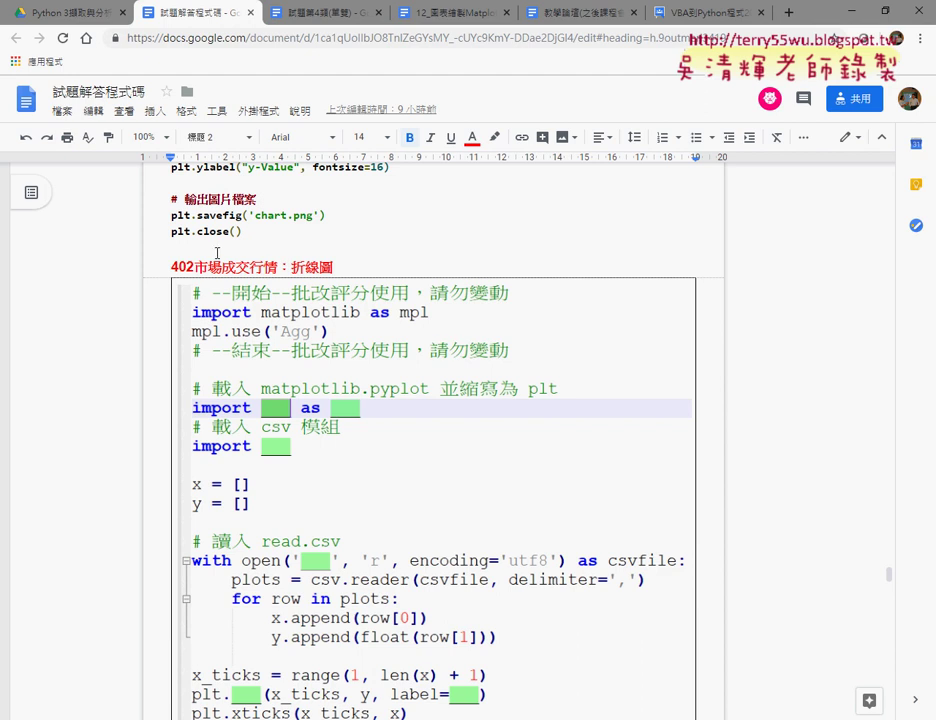
left_click_drag(170, 267, 333, 267)
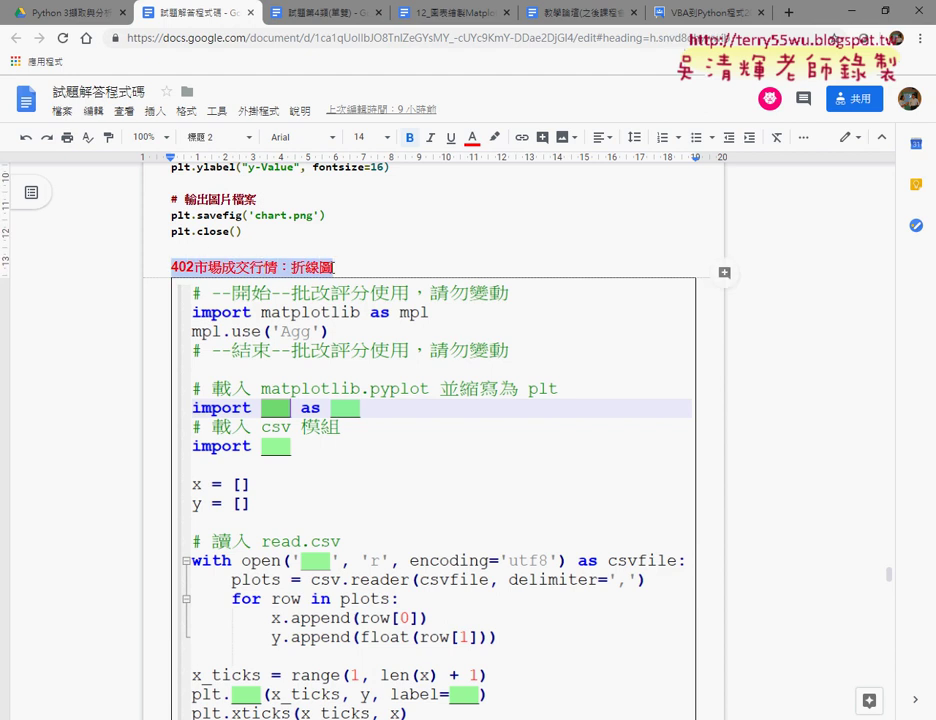
Read through the 402 fill-in blanks and highlighted answers, then switch to Eclipse.
scroll(333, 267, "down", 2)
scroll(331, 266, "up", 1)
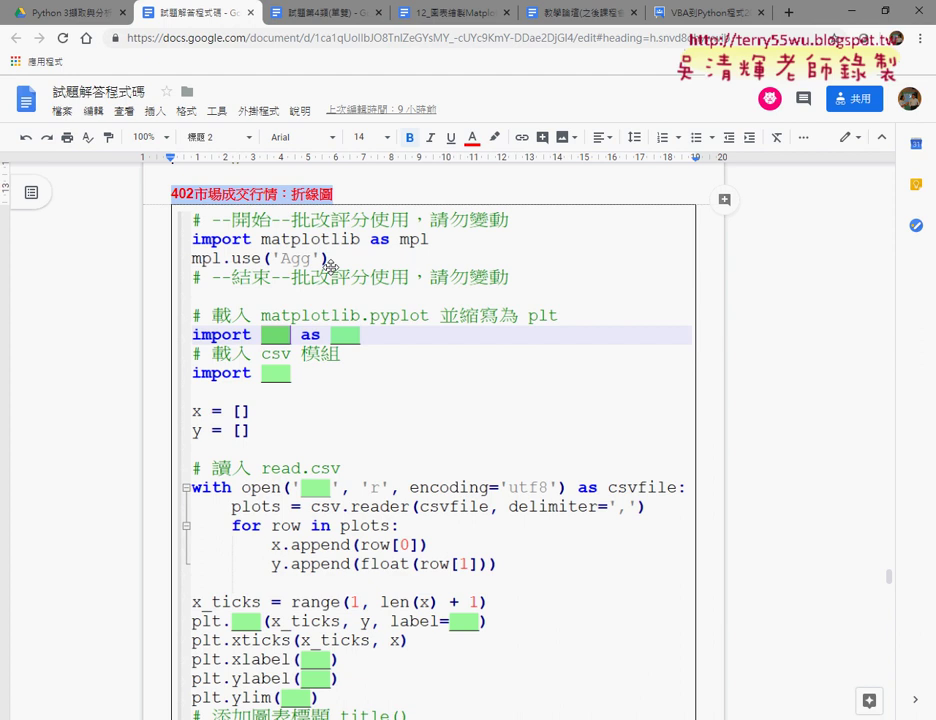
scroll(330, 235, "down", 1)
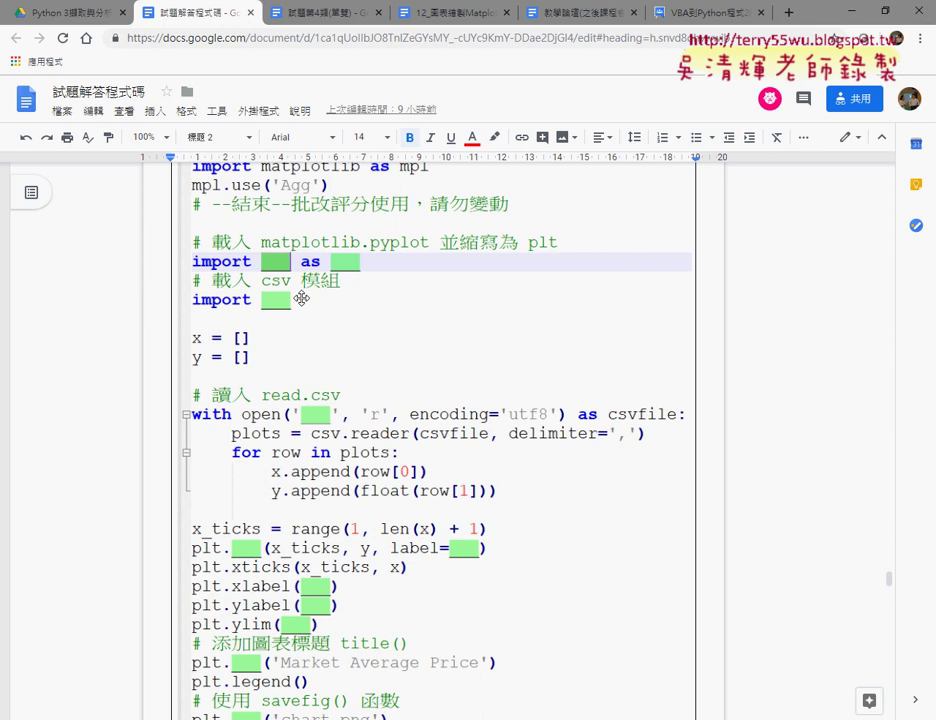
scroll(302, 298, "down", 1)
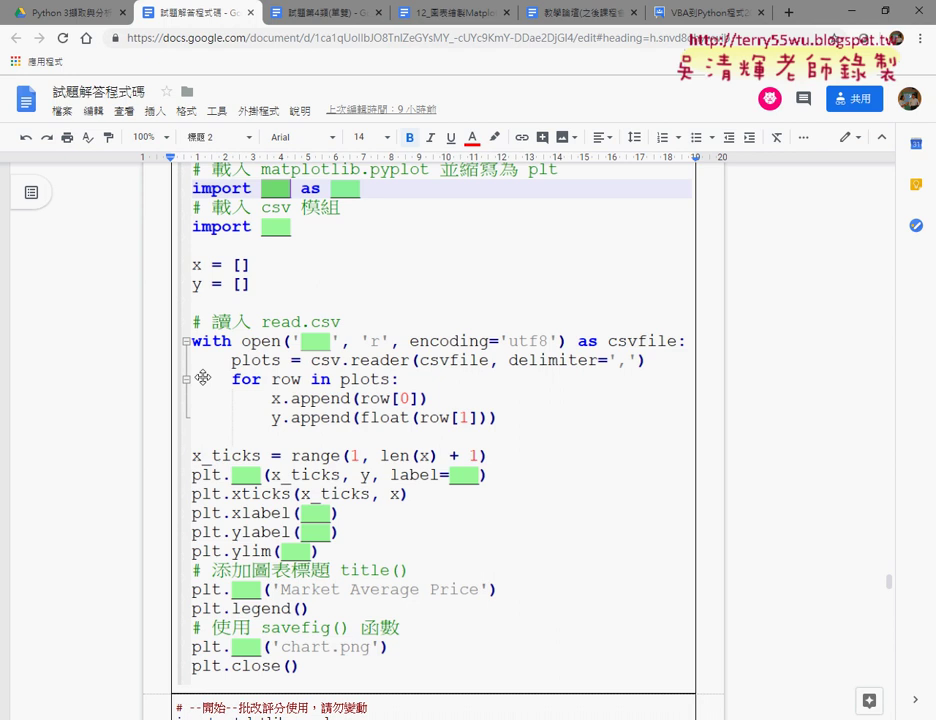
scroll(202, 374, "down", 2)
scroll(202, 374, "down", 1)
scroll(204, 379, "down", 2)
scroll(204, 379, "down", 1)
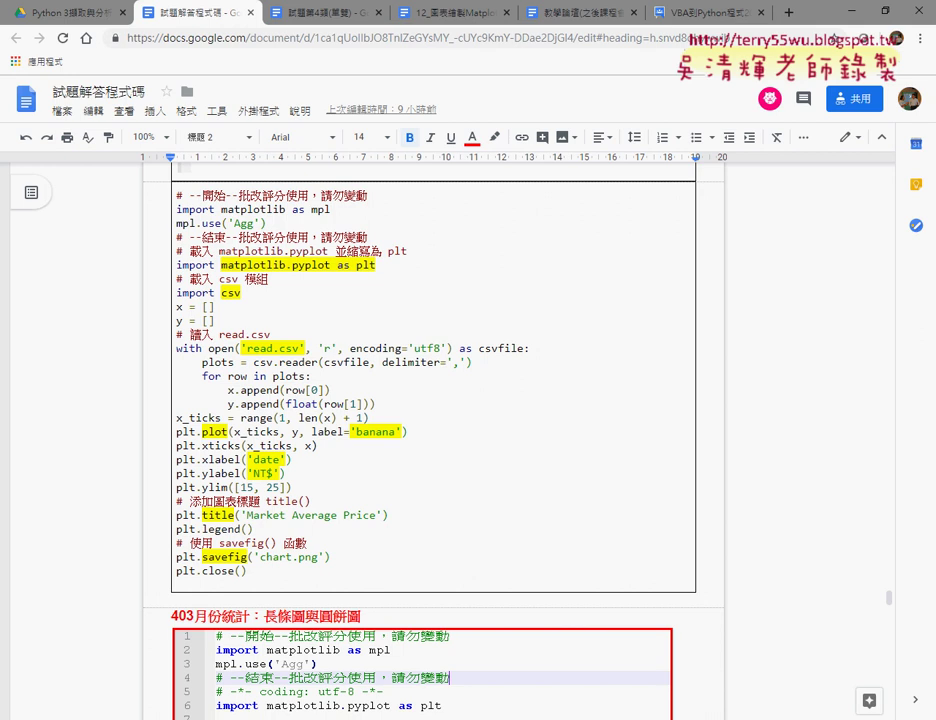
key("alt+Tab")
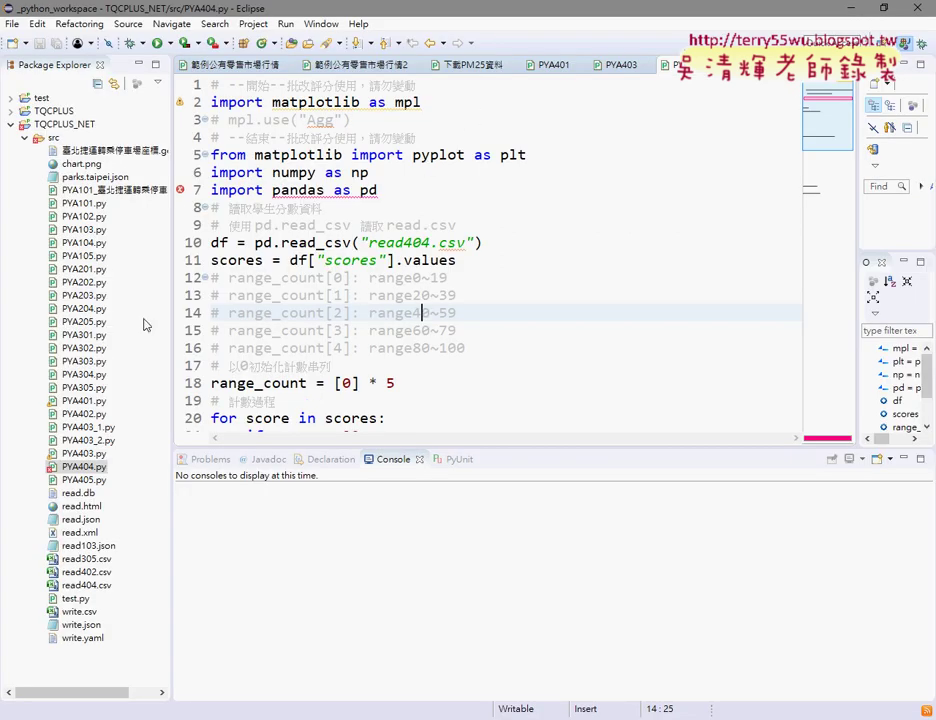
Open PYA402.py, highlight read402.csv on line 8 and locate that file in Package Explorer.
double_click(96, 415)
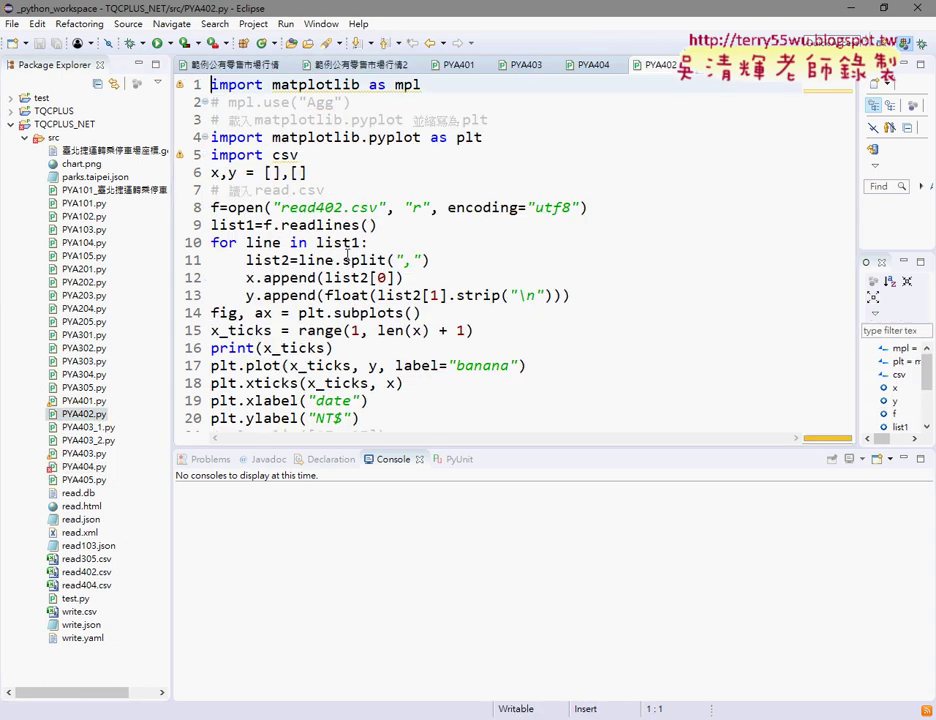
left_click(350, 243)
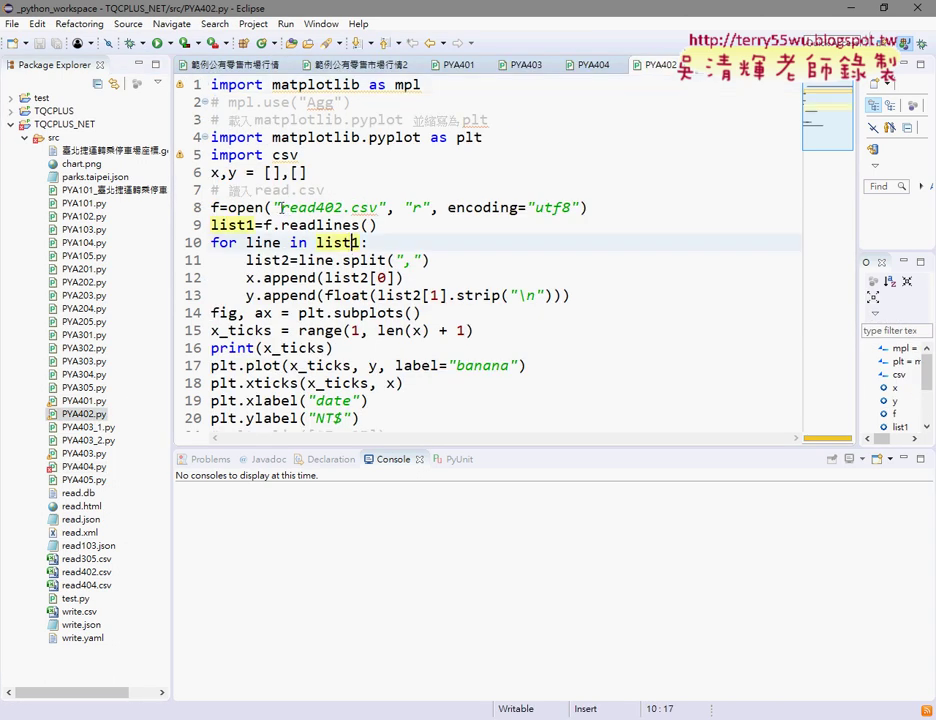
left_click_drag(281, 208, 378, 208)
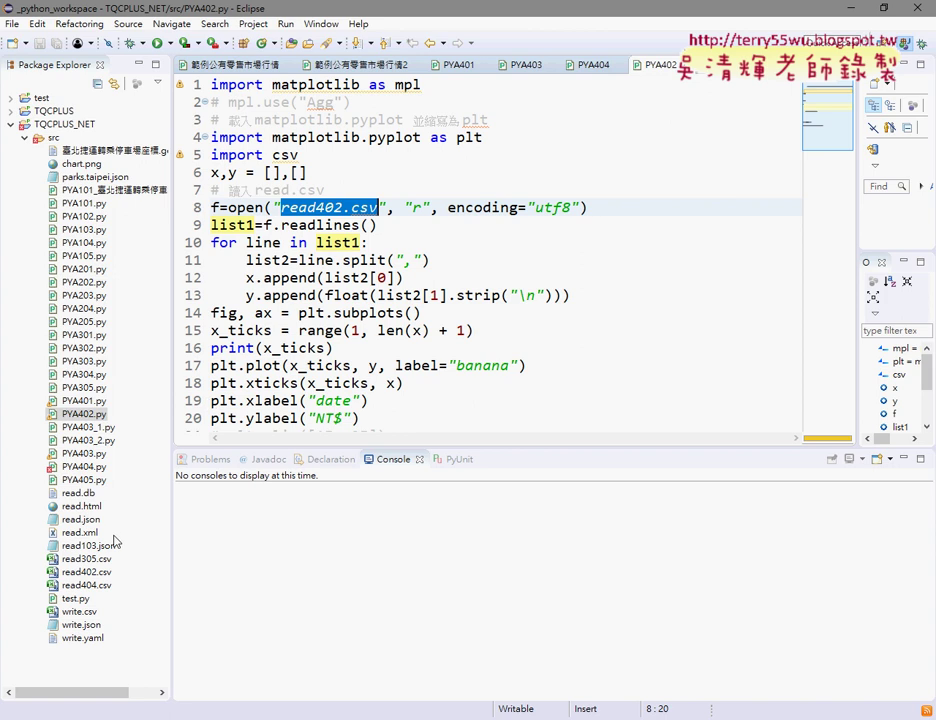
left_click(88, 574)
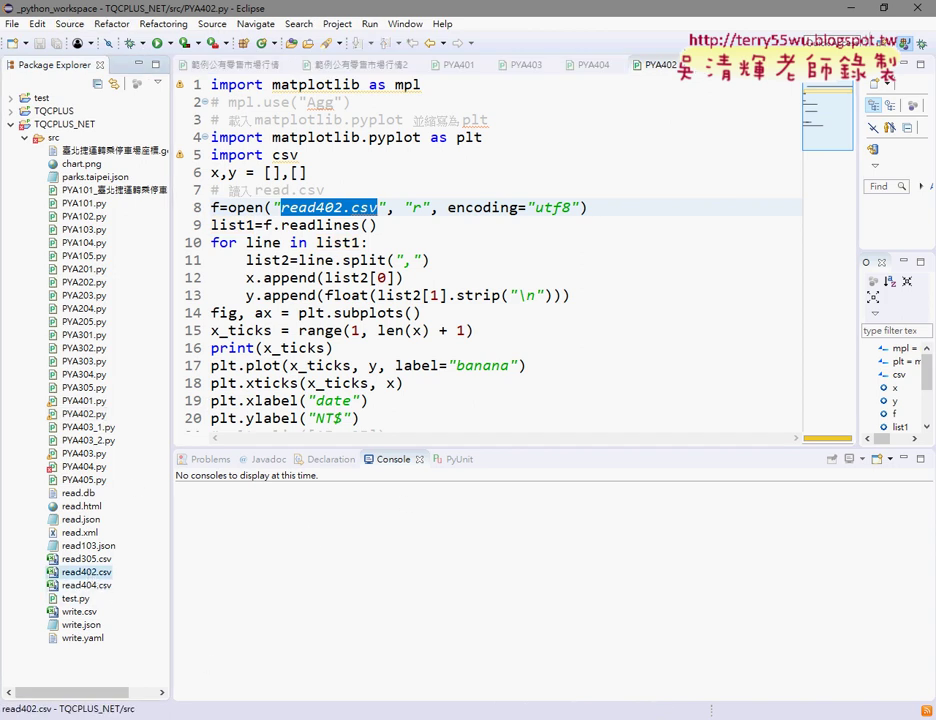
mouse_move(247, 716)
left_click(245, 670)
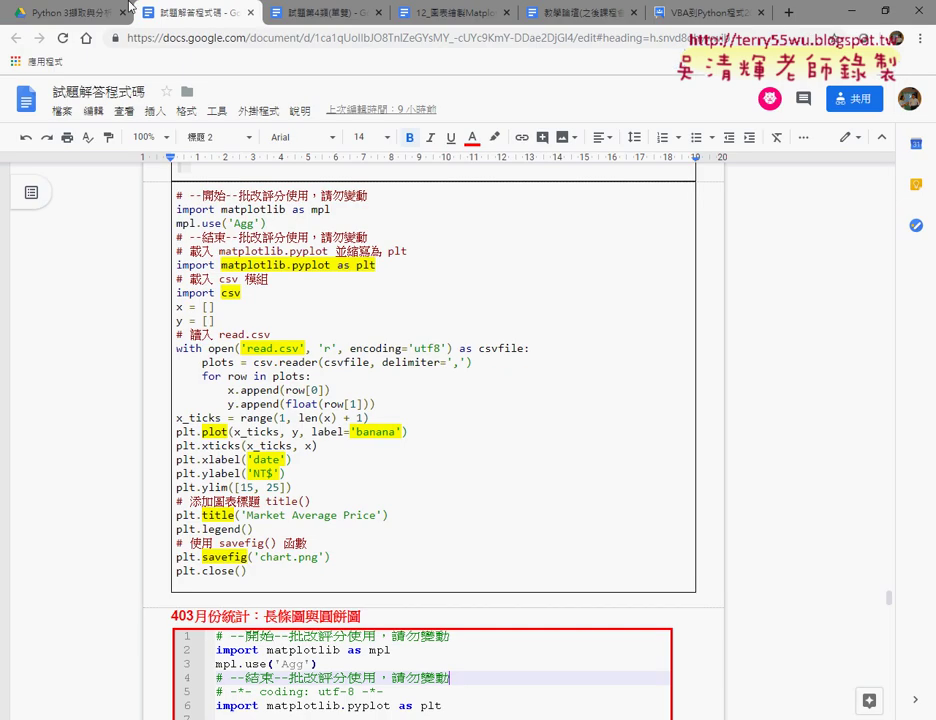
Open read402.csv from Drive and select its dates A1:A7 and banana prices B1:B7.
left_click(102, 15)
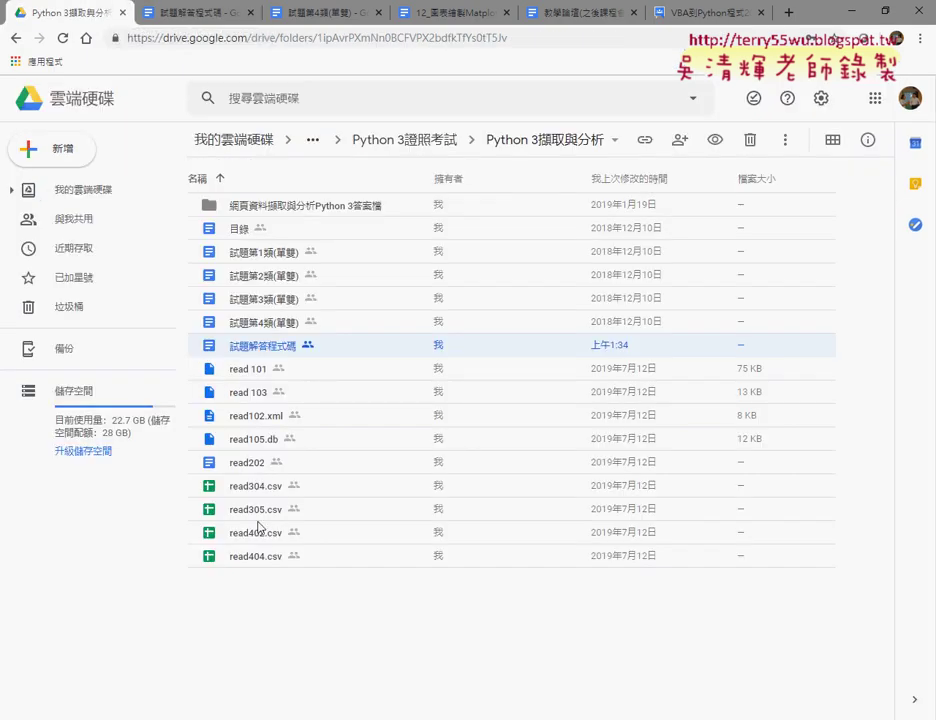
double_click(264, 537)
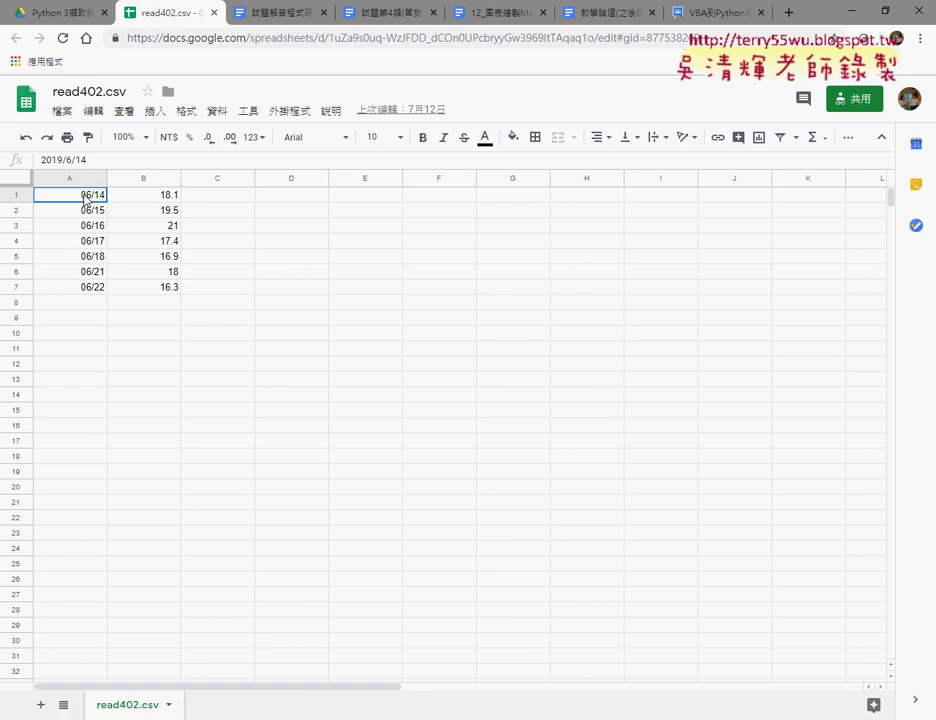
left_click_drag(85, 197, 83, 292)
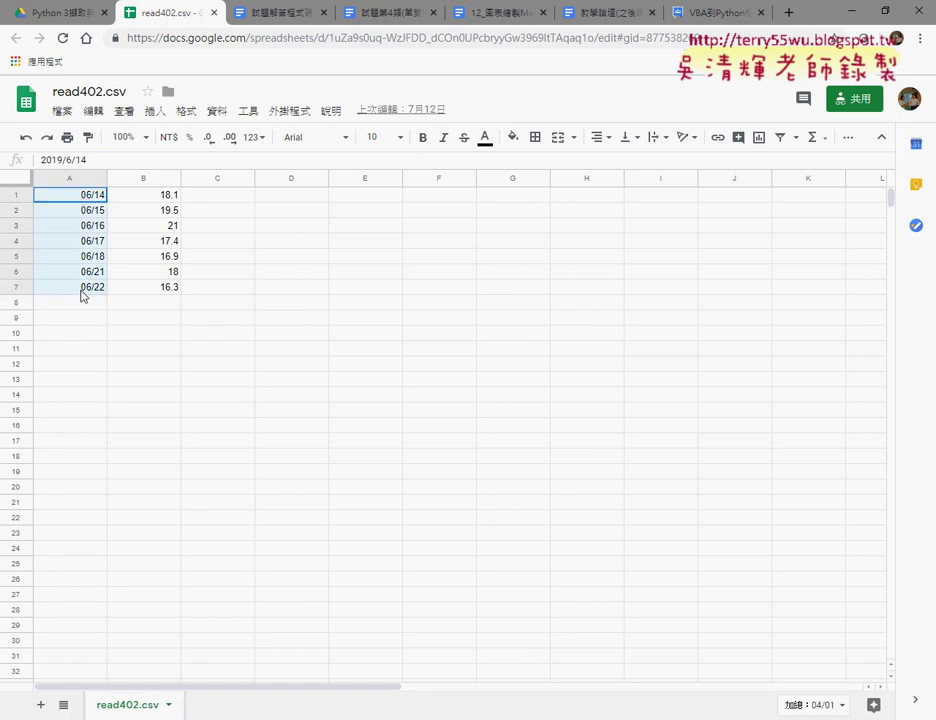
left_click_drag(160, 195, 147, 292)
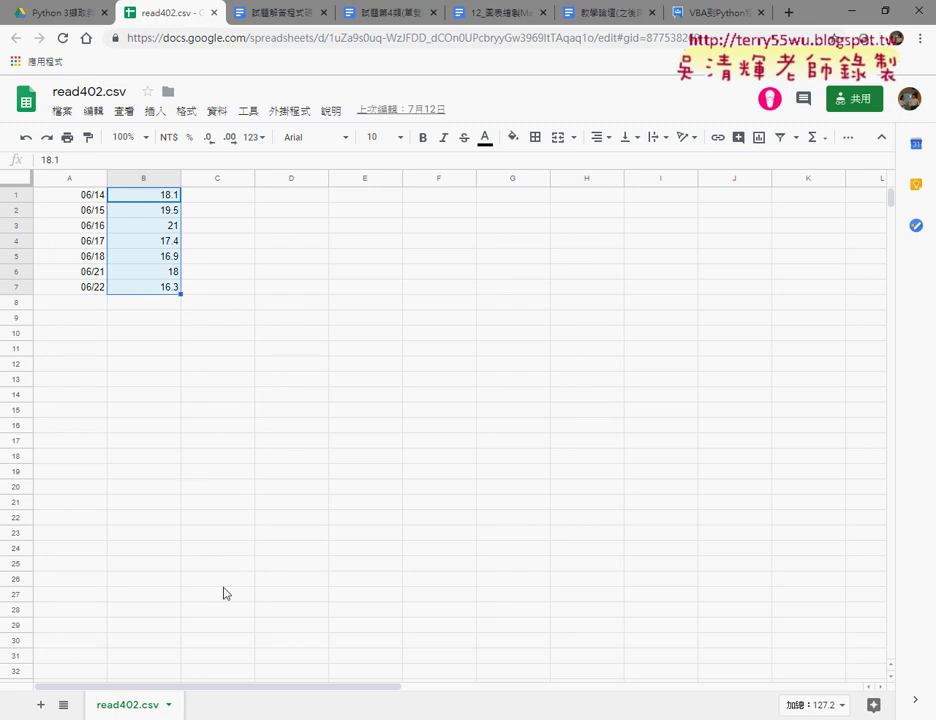
key("alt+Tab")
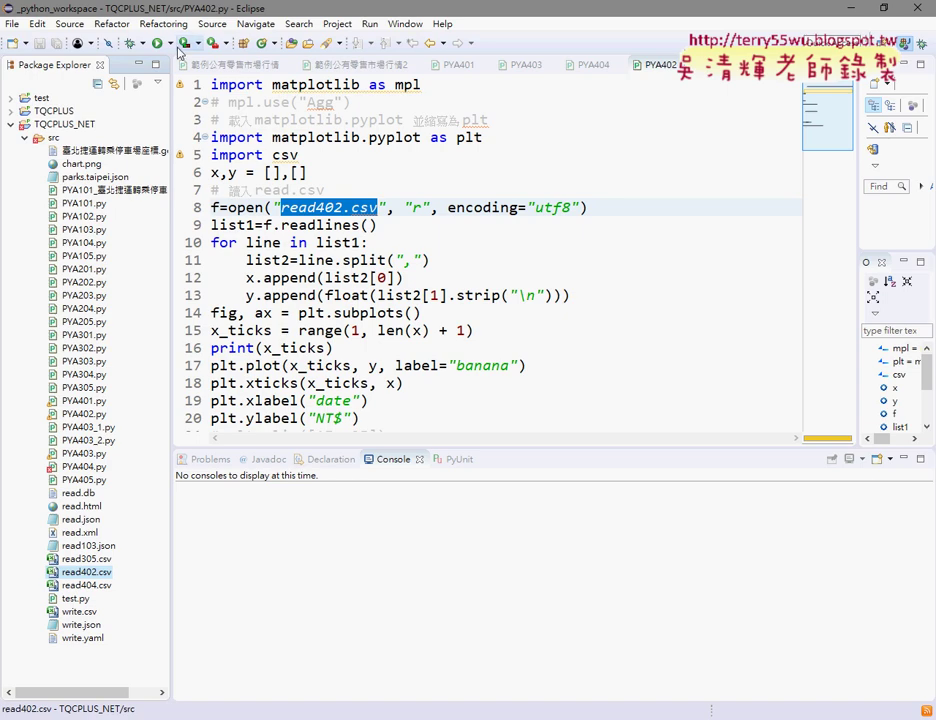
Run PYA402.py as a Python Run via Ctrl+F11 to show the banana price chart.
left_click(158, 43)
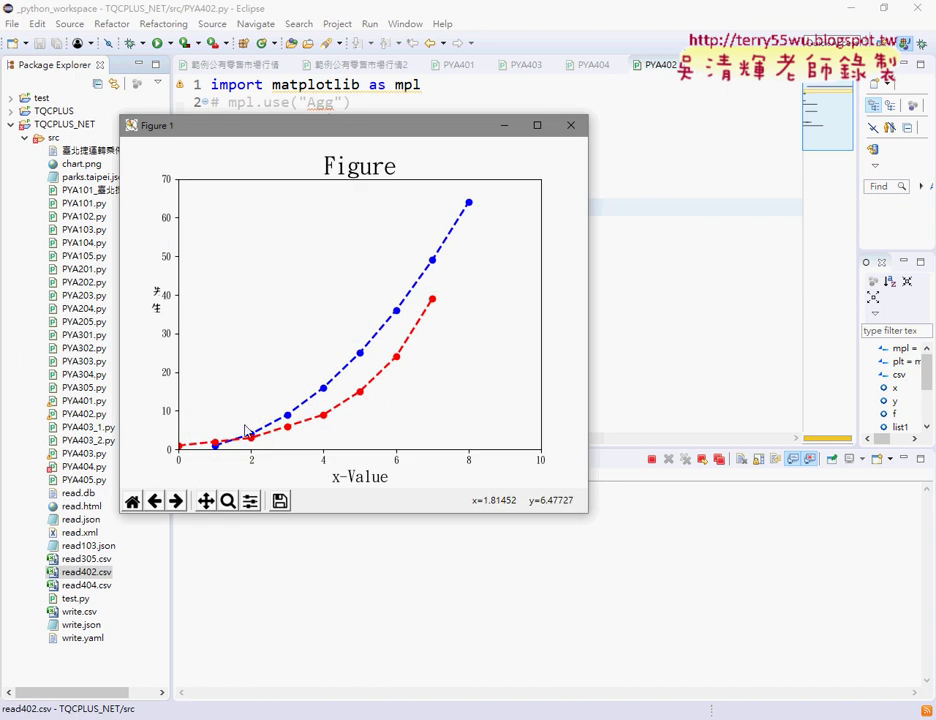
left_click(340, 590)
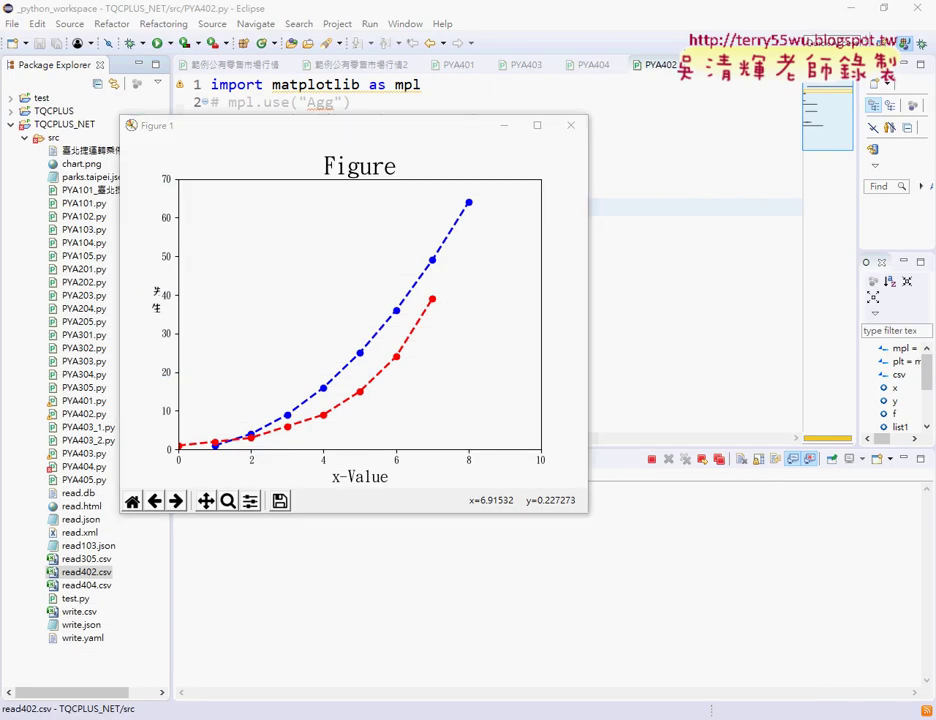
left_click(691, 148)
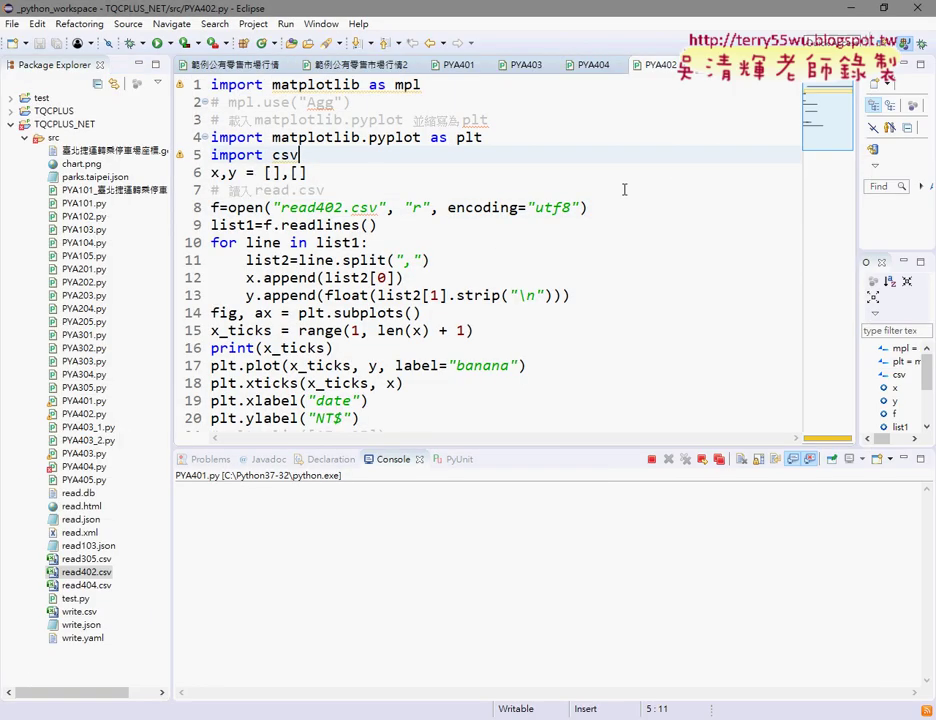
key("ctrl+F11")
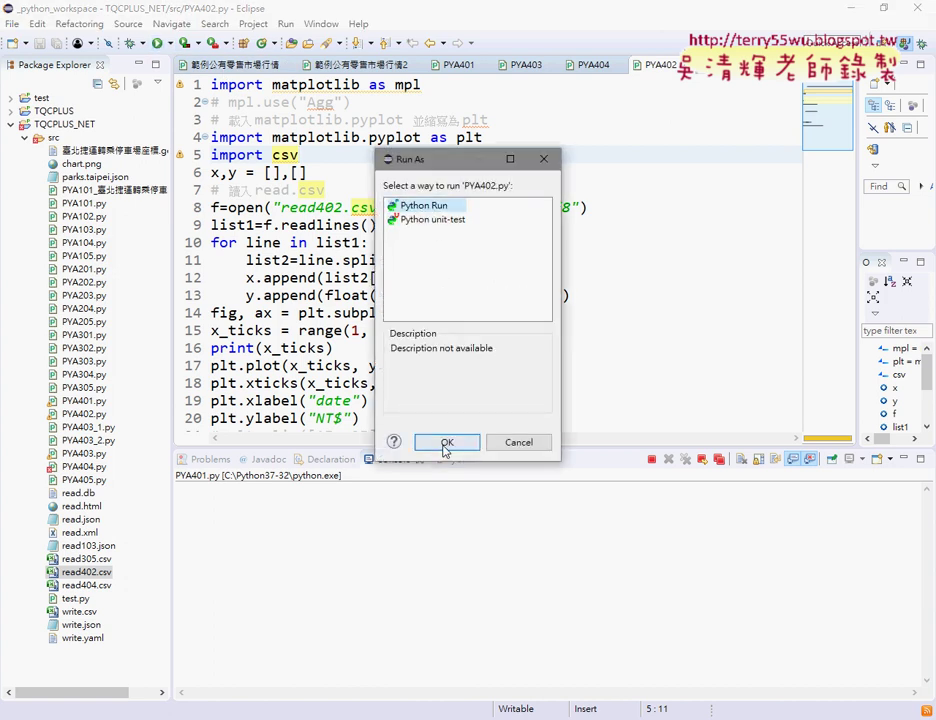
left_click(446, 443)
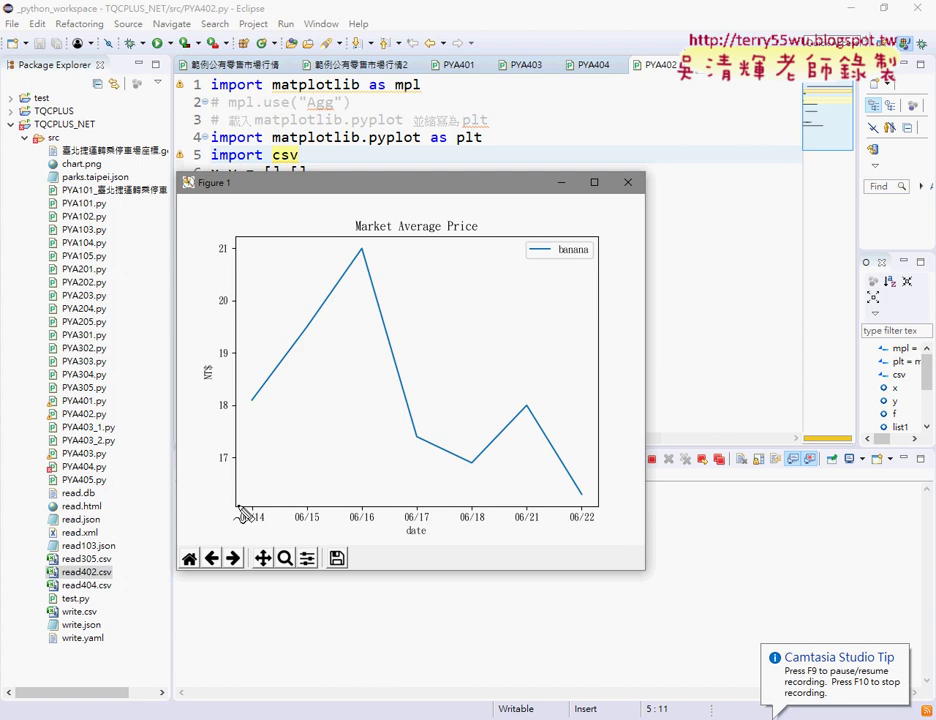
Mark up the chart's date axis, price axis and banana legend, then clear marks and close Figure 1.
mouse_move(233, 528)
left_mouse_down()
mouse_move(235, 503)
mouse_move(388, 499)
mouse_move(597, 525)
left_mouse_up()
left_click_drag(262, 531, 597, 526)
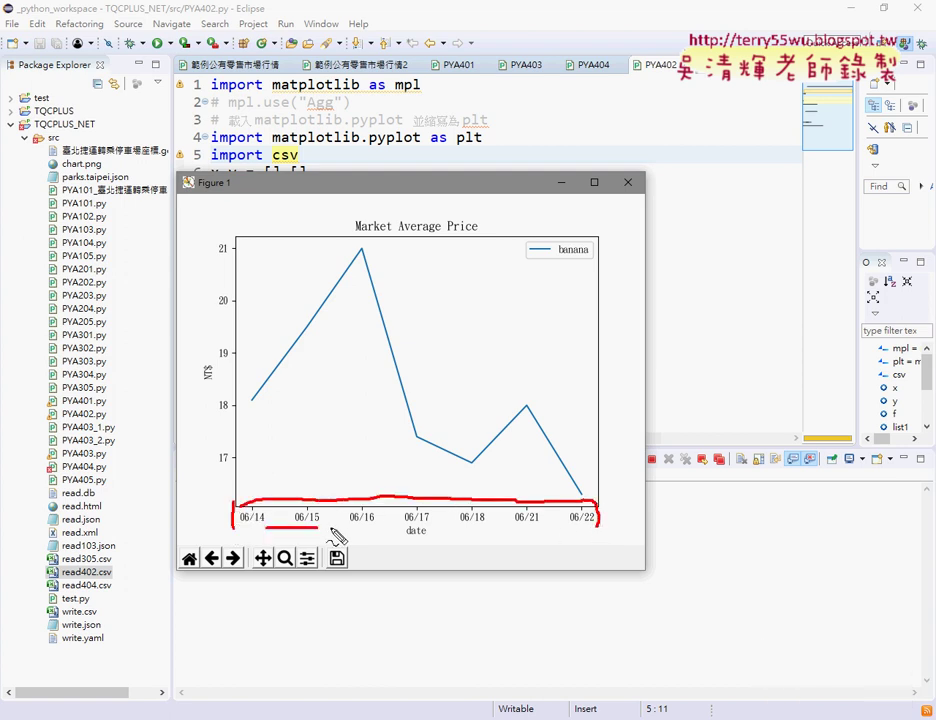
left_click_drag(222, 246, 230, 497)
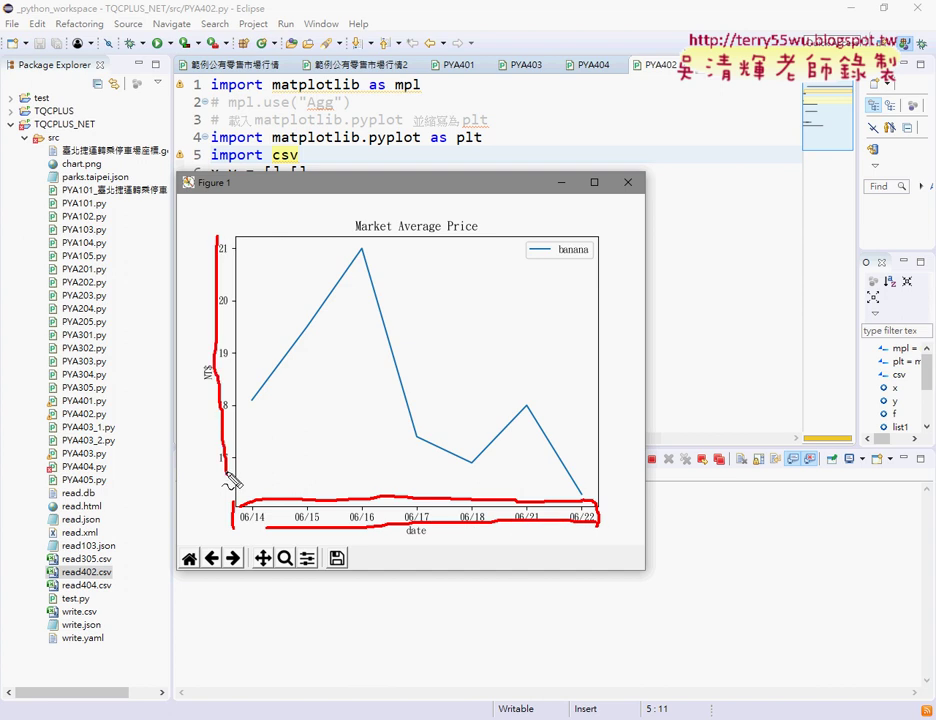
mouse_move(230, 236)
left_mouse_down()
mouse_move(231, 440)
mouse_move(200, 500)
left_mouse_up()
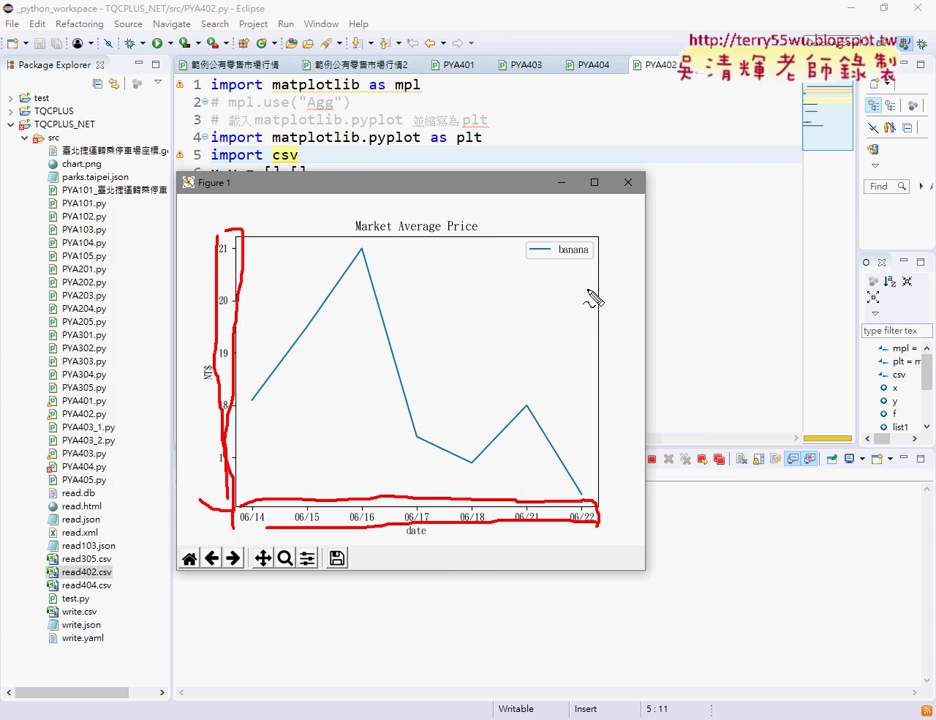
mouse_move(580, 266)
left_mouse_down()
mouse_move(617, 230)
mouse_move(592, 360)
left_mouse_up()
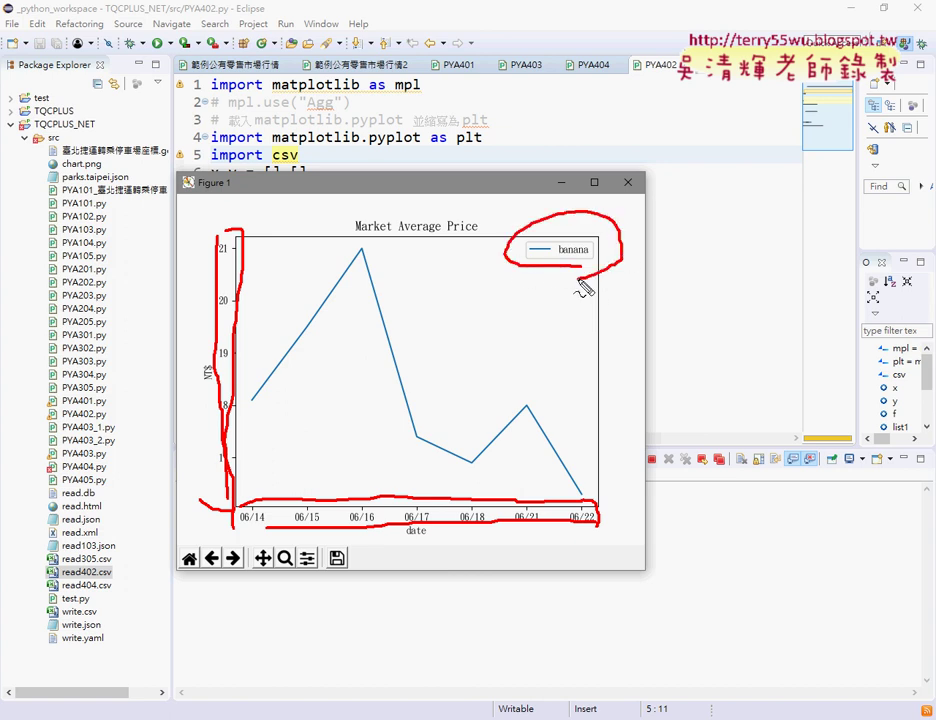
left_click_drag(545, 297, 605, 296)
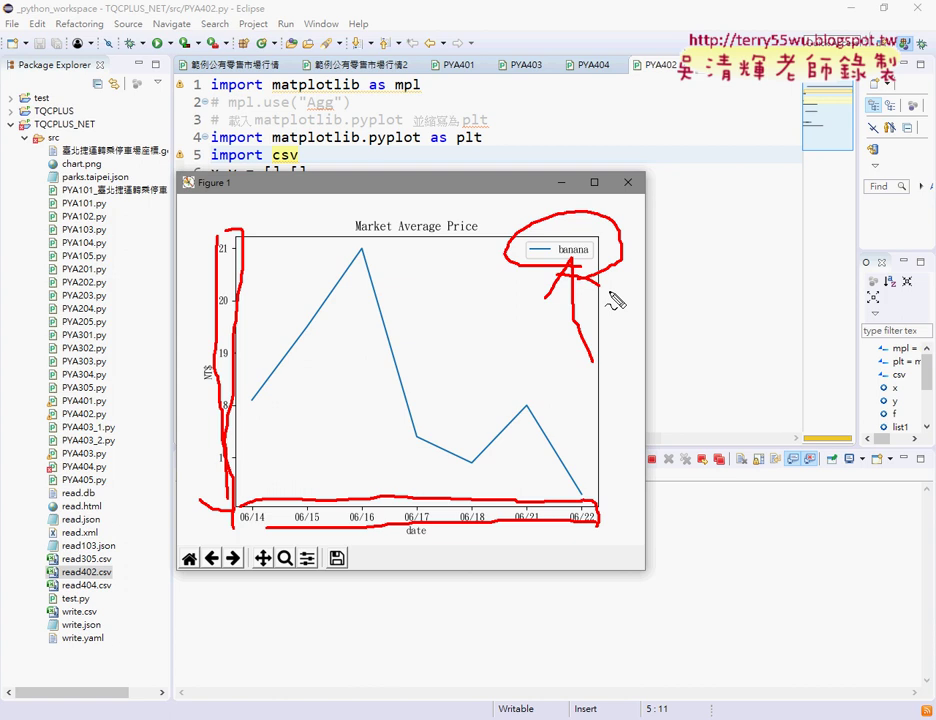
key("Escape")
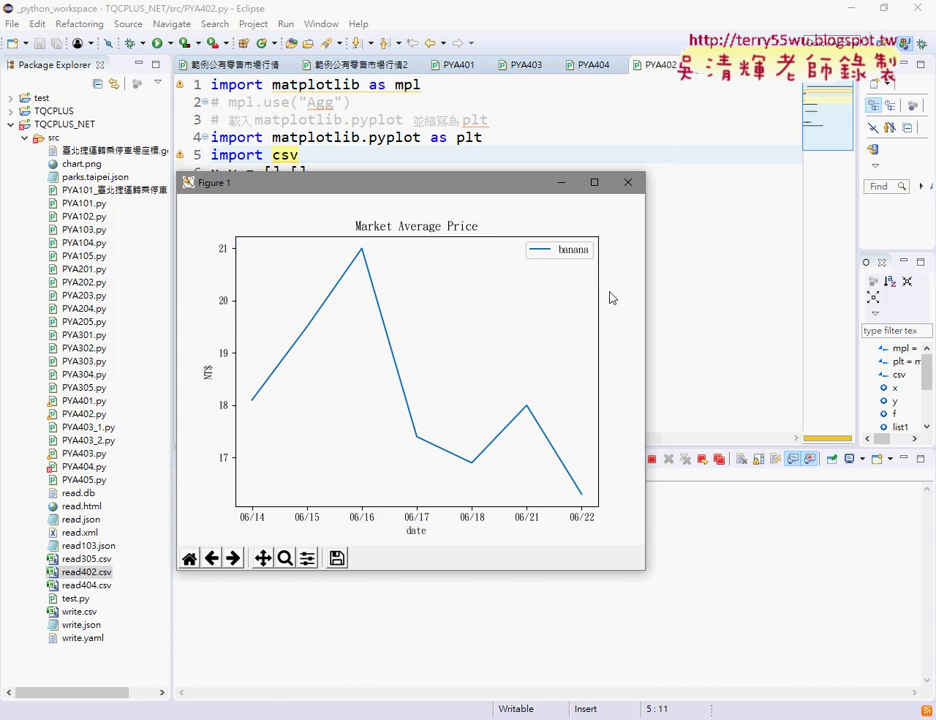
left_click(628, 182)
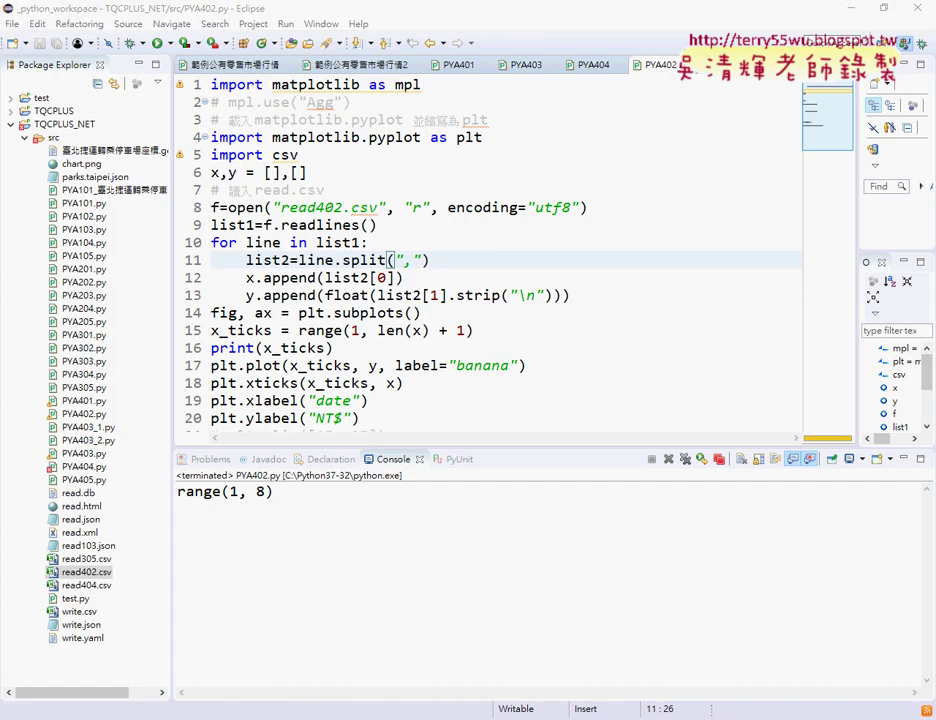
Return to Chrome's 試題解答程式碼 document and show the 402 fill-in-the-blank template through plt.close().
key("alt+Tab")
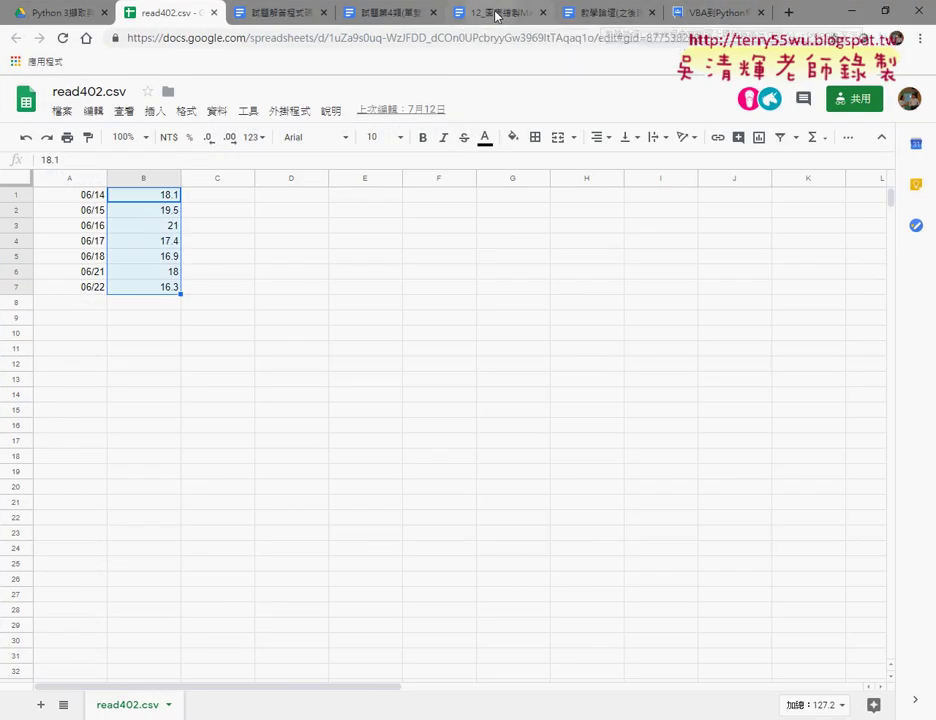
left_click(390, 15)
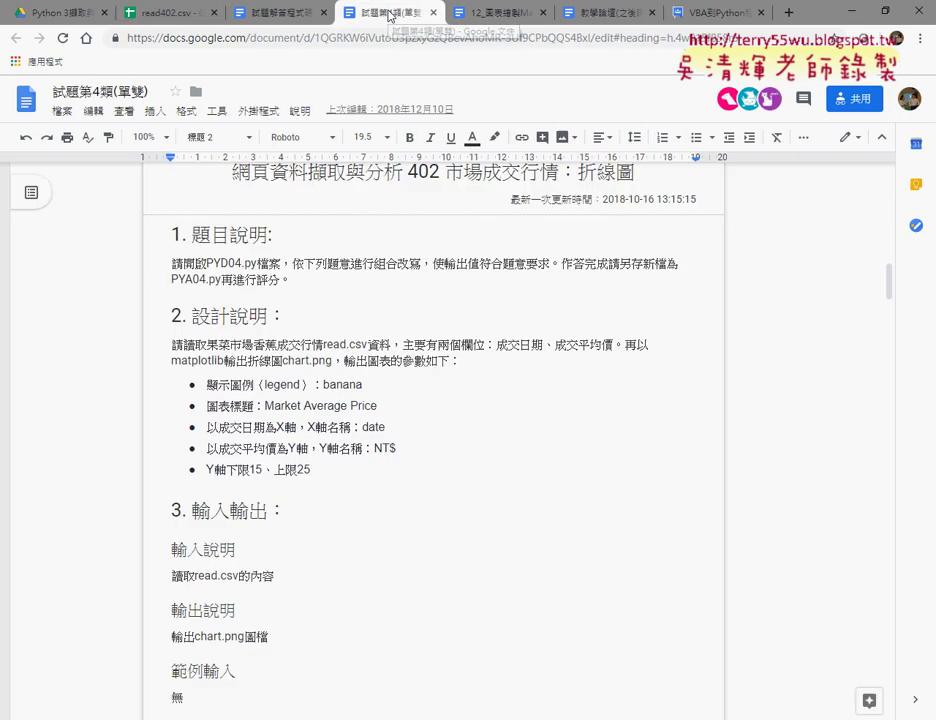
left_click(305, 12)
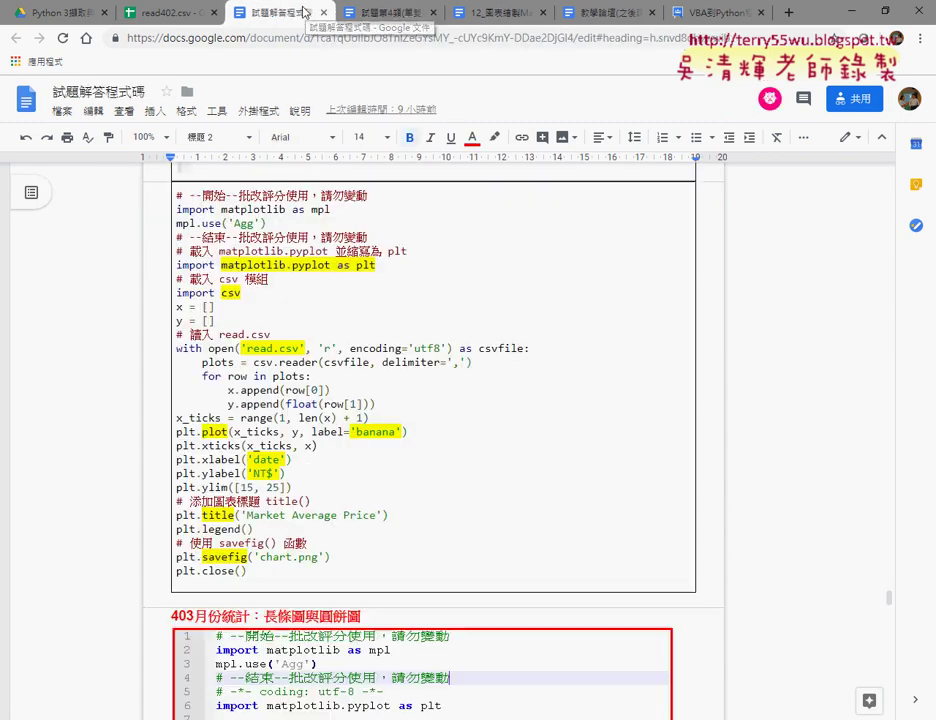
middle_click(409, 181)
scroll(409, 181, "up", 1)
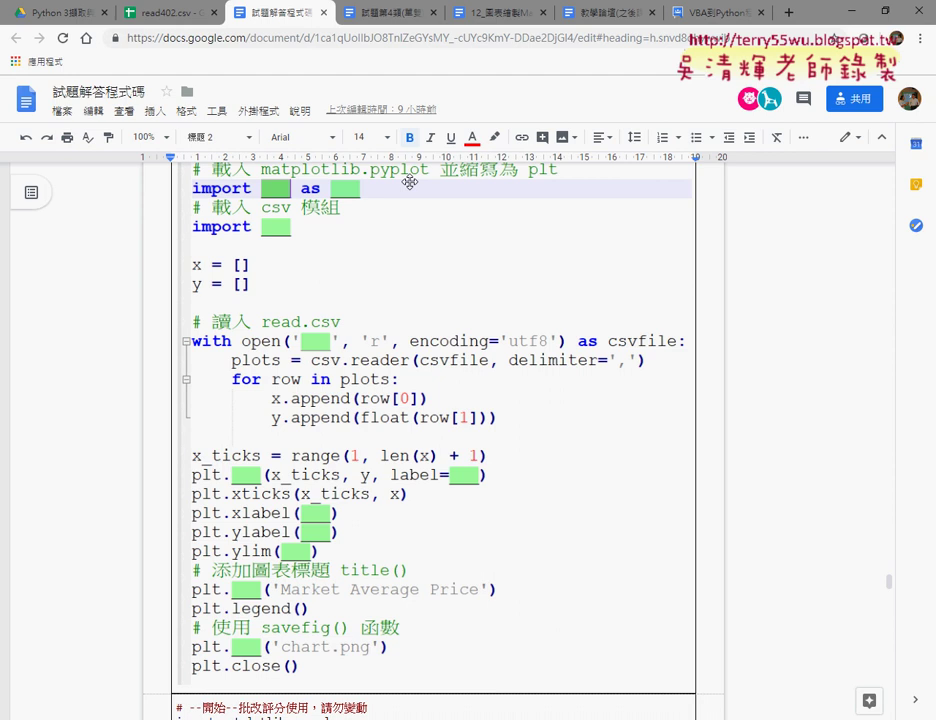
In the 402 answer code, highlight 'matplotlib.pyplot as plt' and the 'import csv' line.
scroll(410, 182, "down", 3)
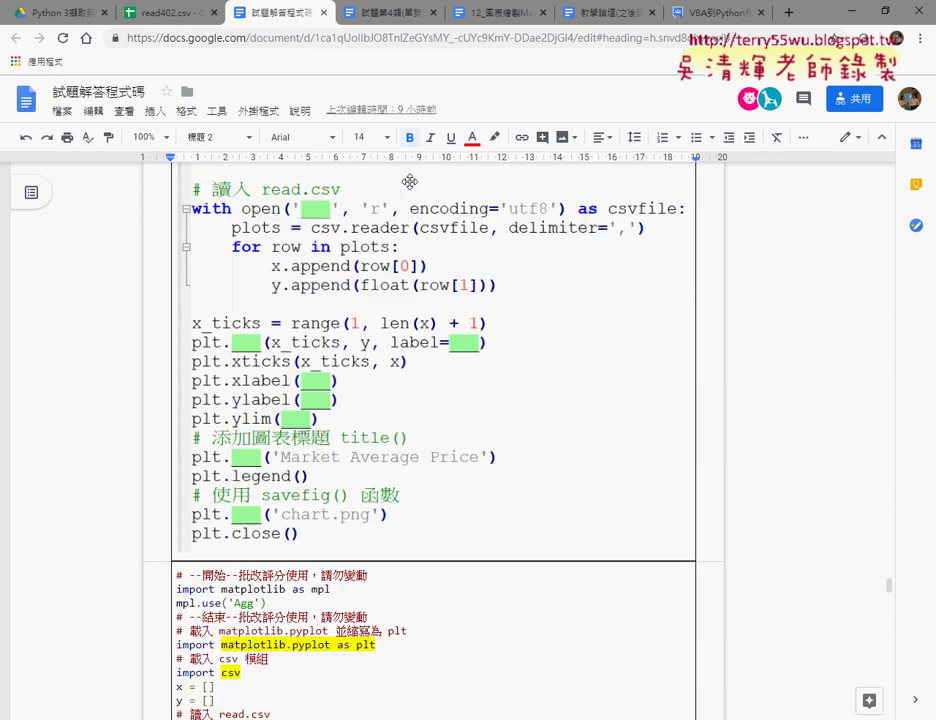
scroll(410, 182, "down", 4)
scroll(412, 184, "down", 5)
scroll(414, 185, "up", 1)
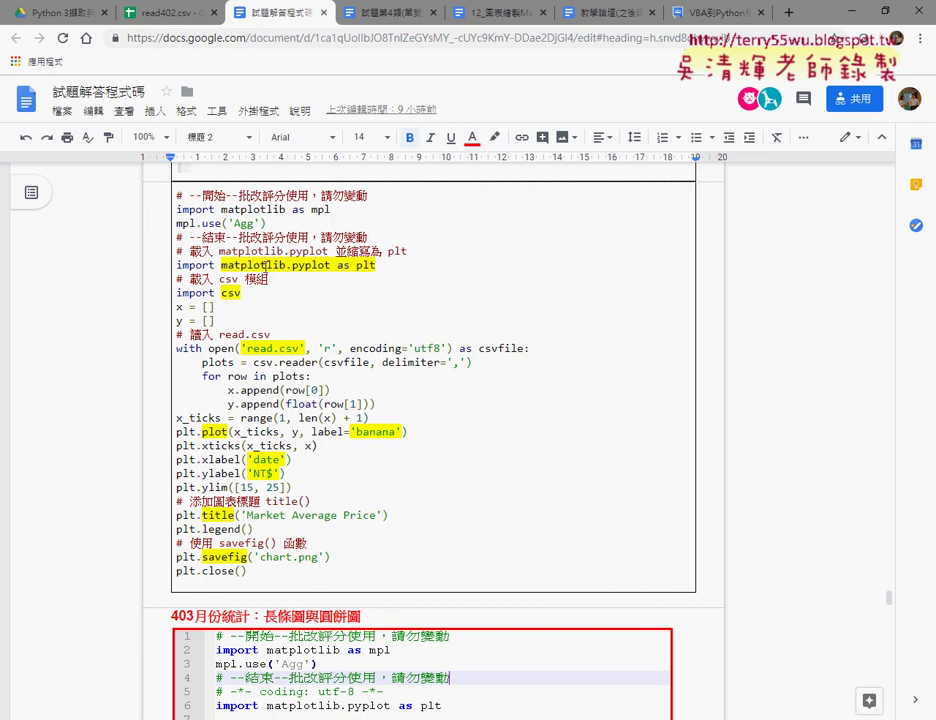
left_click_drag(221, 265, 392, 264)
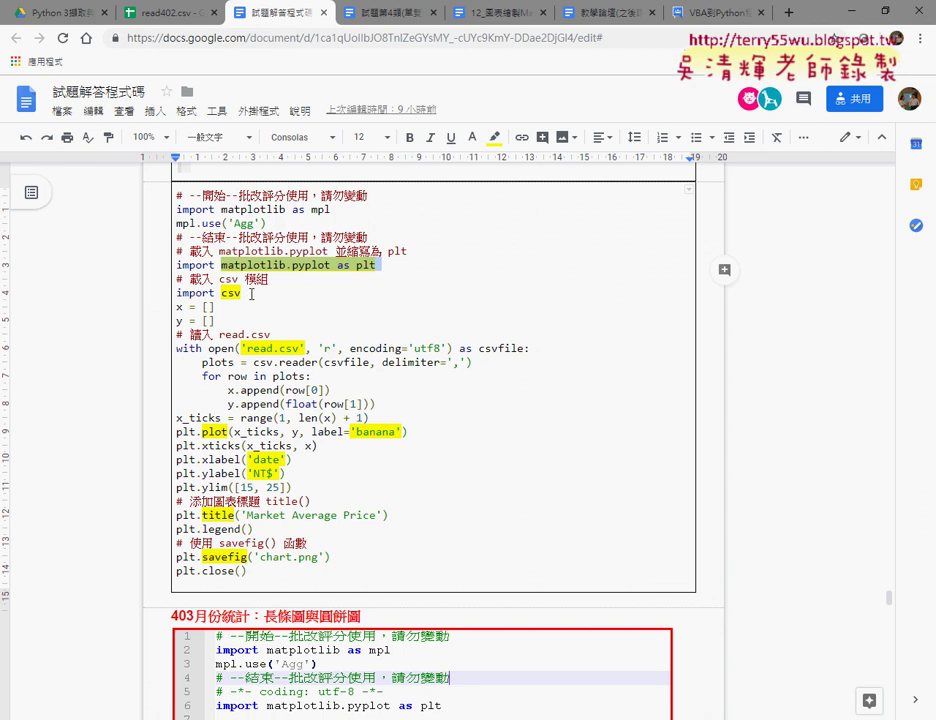
left_click_drag(241, 293, 161, 294)
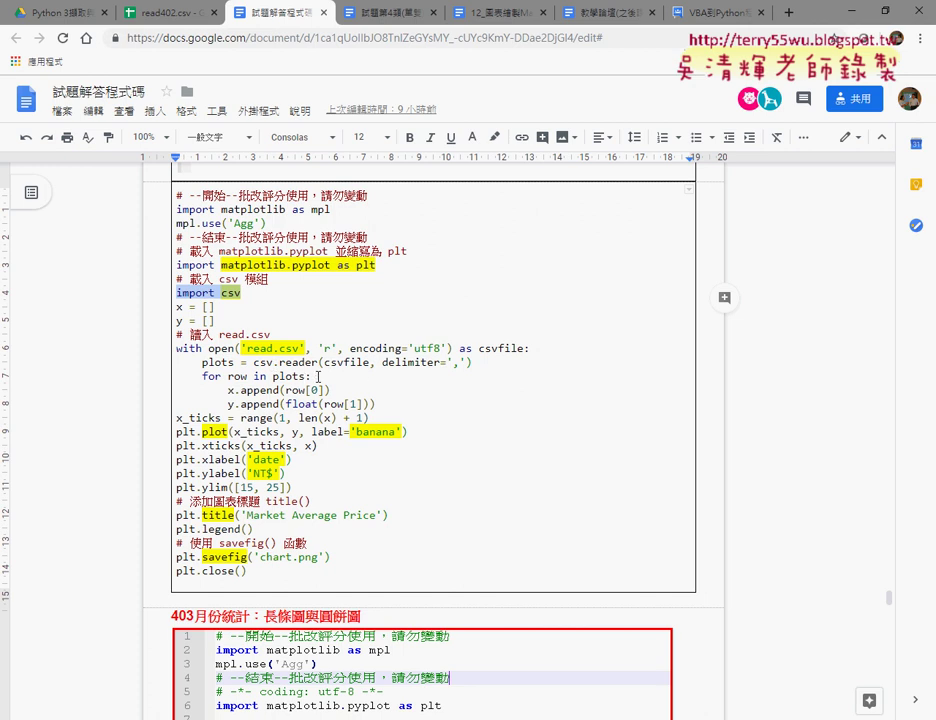
left_click_drag(254, 363, 478, 366)
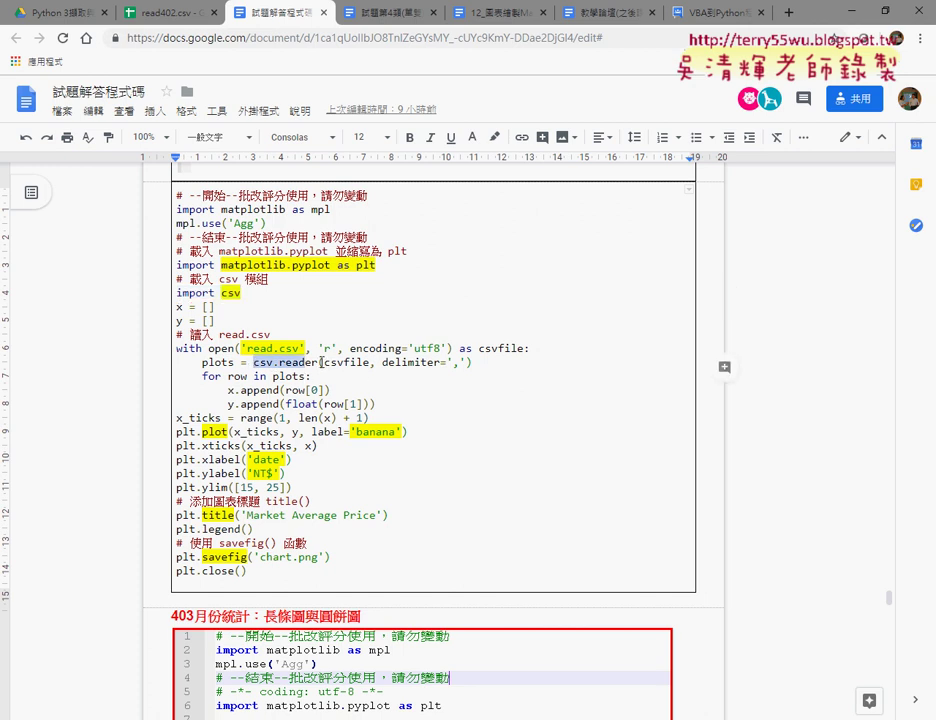